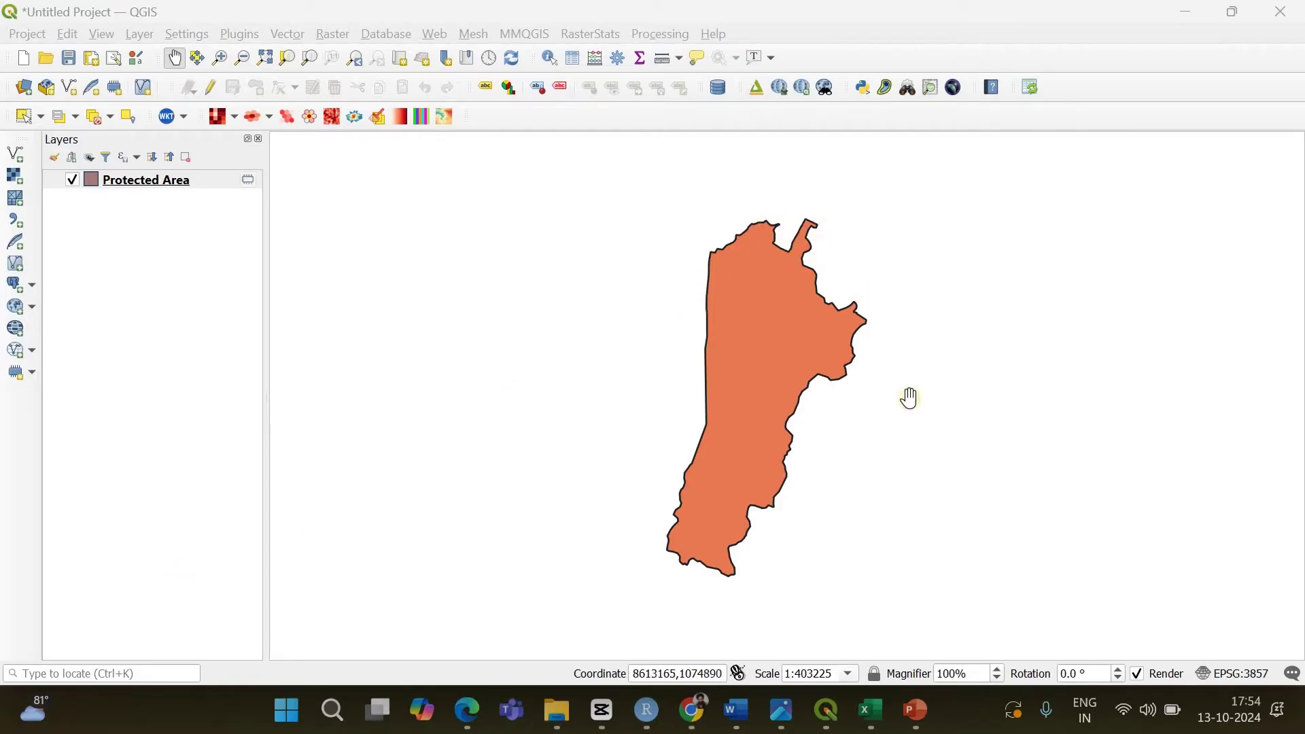
Buffer the Protected Area layer with the geoprocessing Buffer tool at a distance of 2500 meters, then close the tool
left_click(303, 36)
left_click(378, 102)
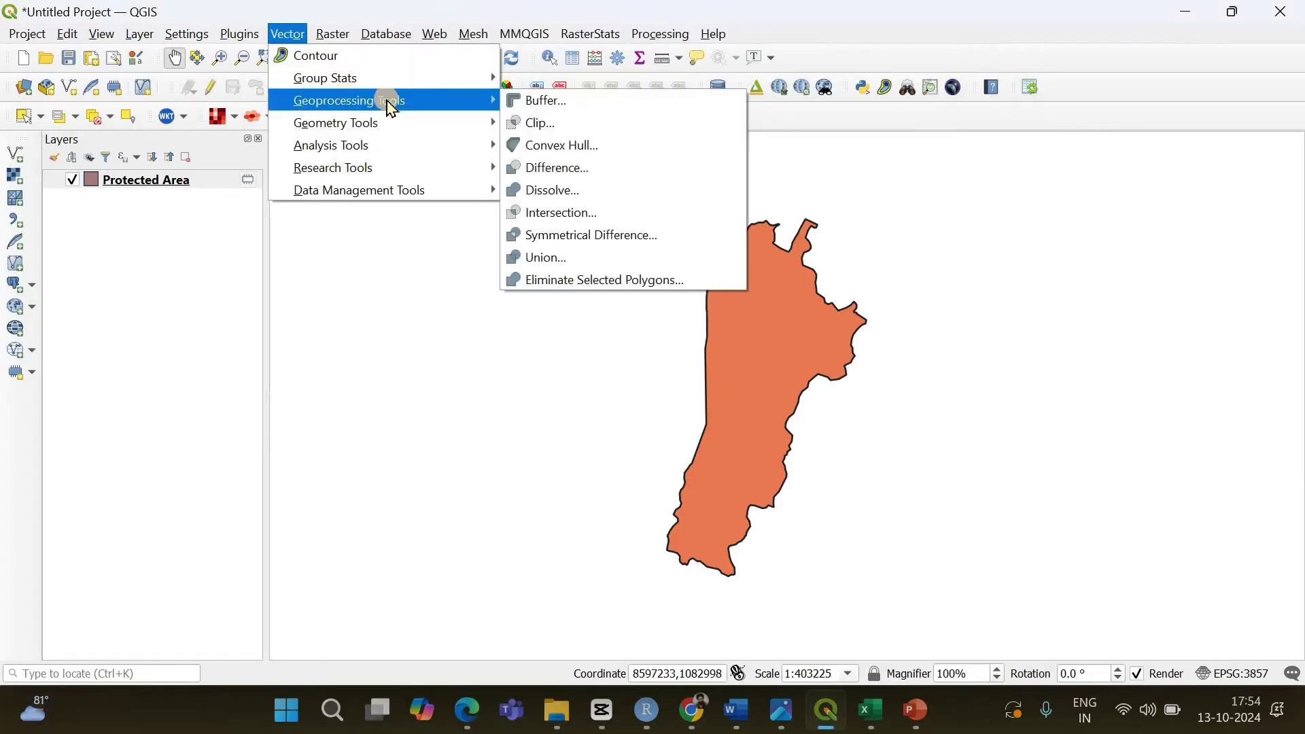
left_click(555, 101)
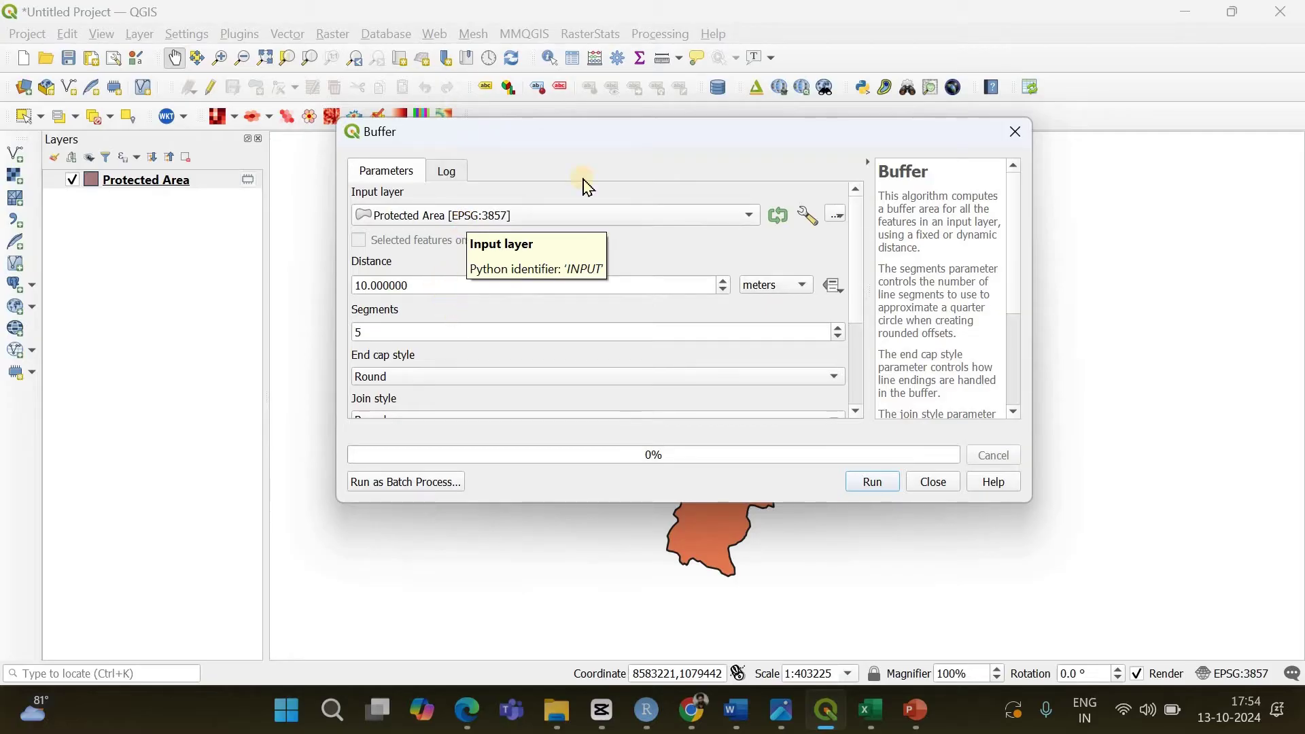
left_click_drag(612, 131, 1096, 195)
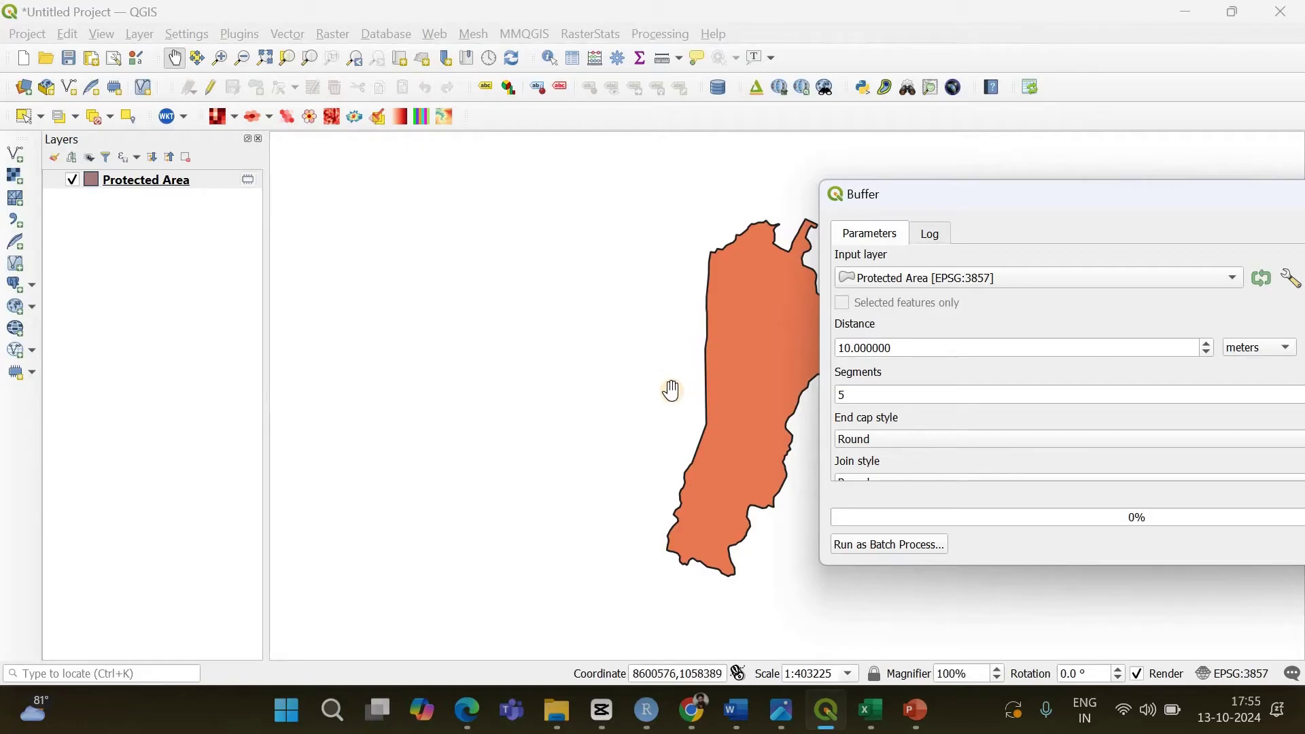
left_click_drag(959, 208, 545, 185)
left_click_drag(440, 326, 385, 330)
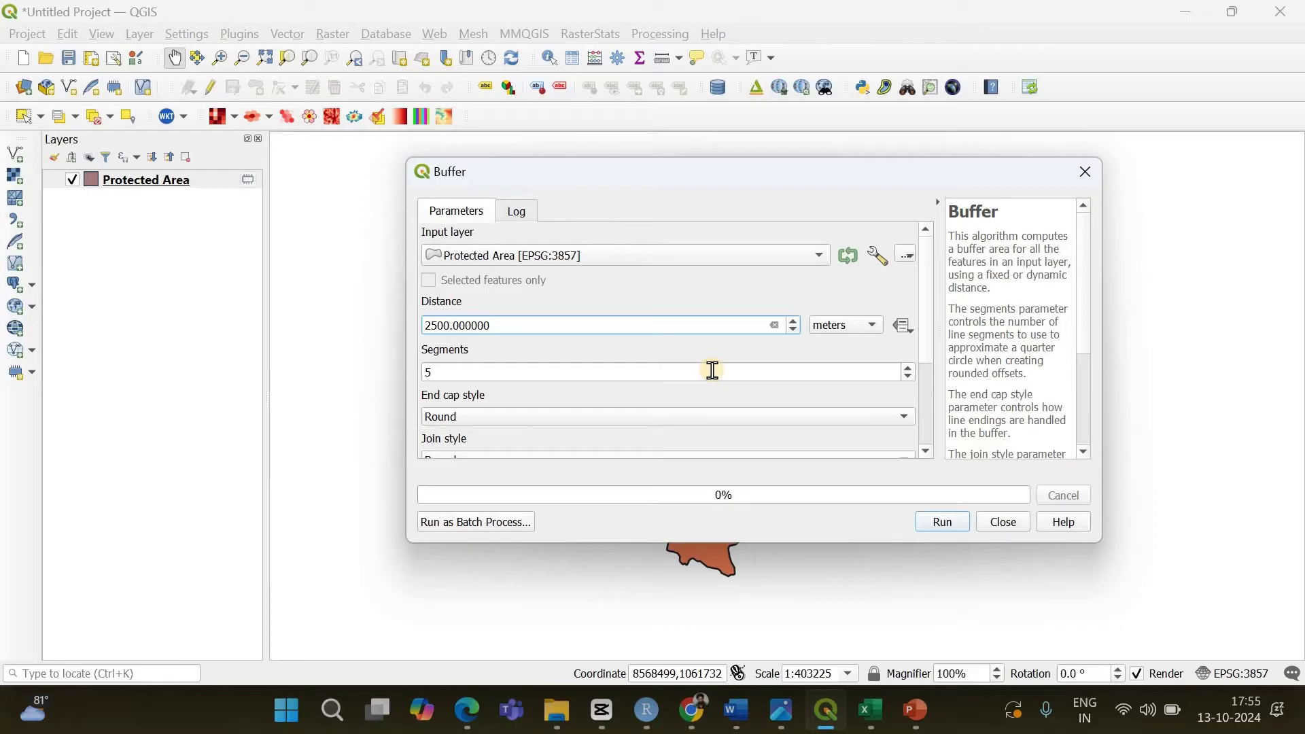
left_click(928, 311)
left_click_drag(934, 319, 928, 381)
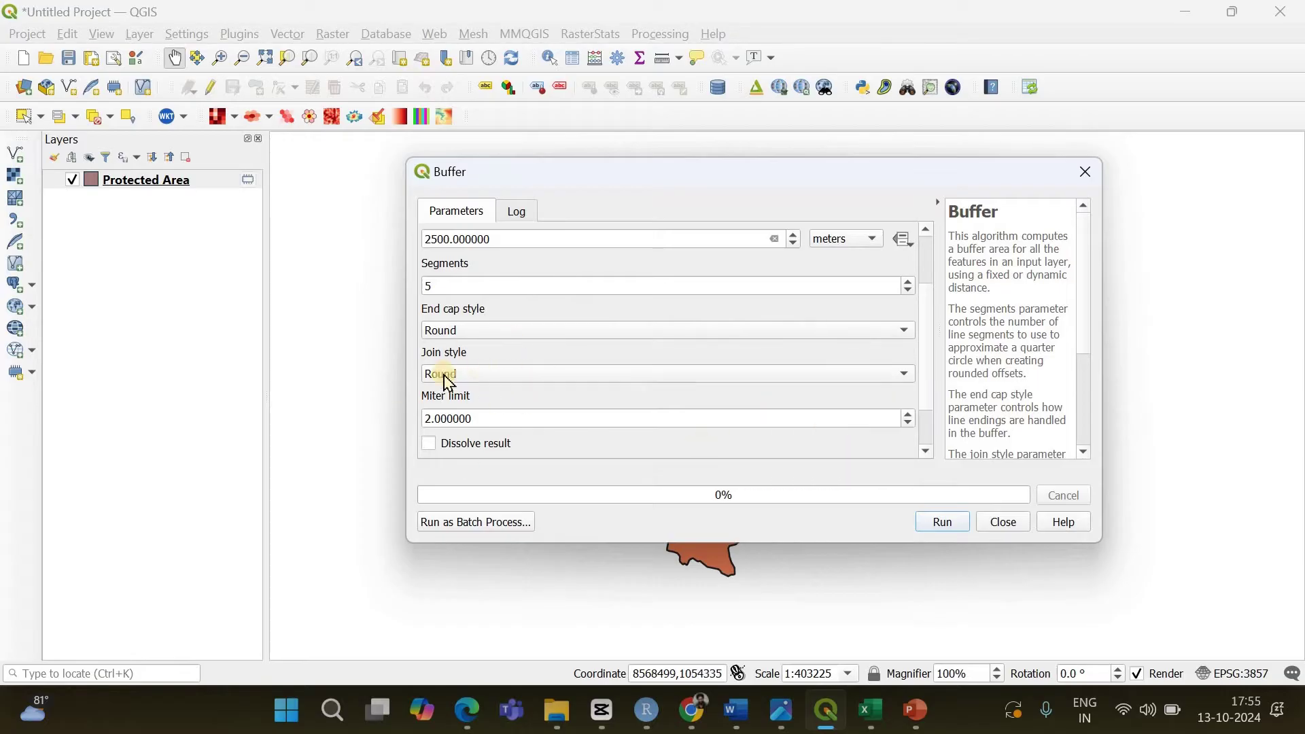
left_click(942, 523)
left_click(999, 523)
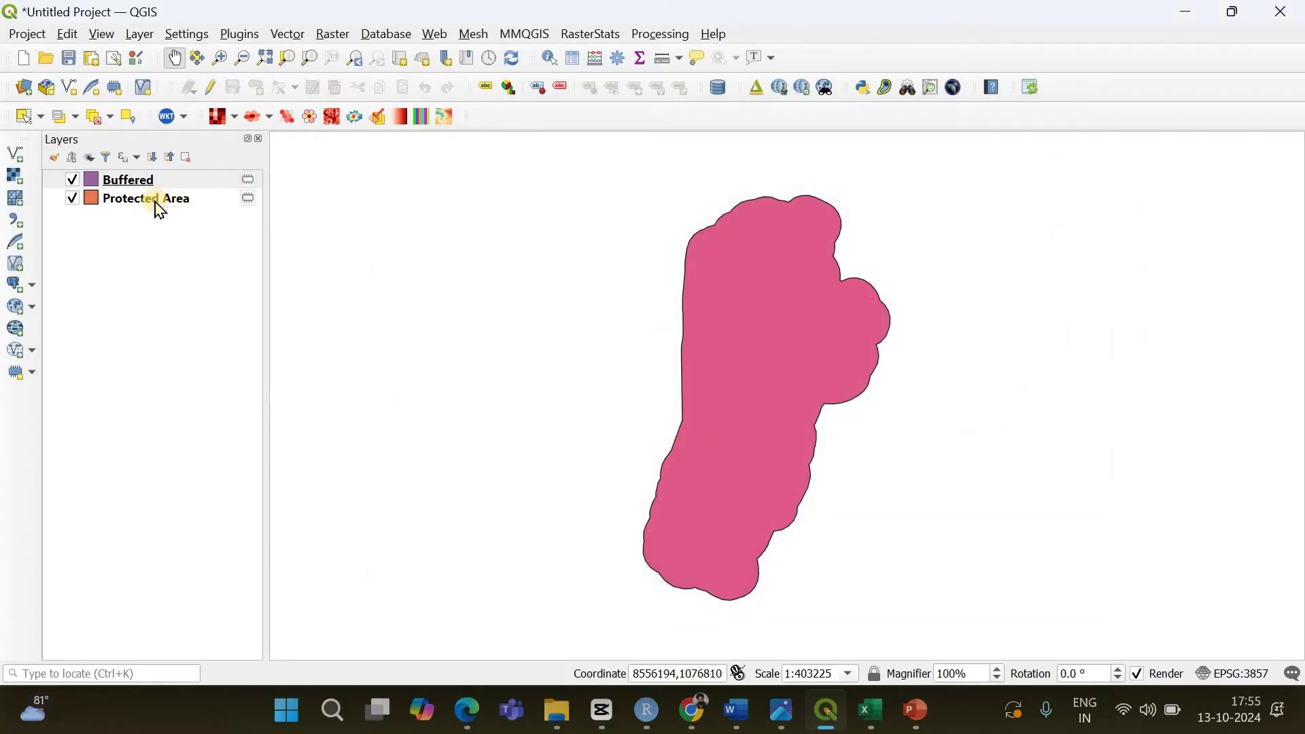
Move the Protected Area layer above the Buffered layer and inspect the buffer strip around its boundary
mouse_move(156, 204)
left_mouse_down()
mouse_move(163, 165)
mouse_move(145, 213)
mouse_move(153, 175)
left_mouse_up()
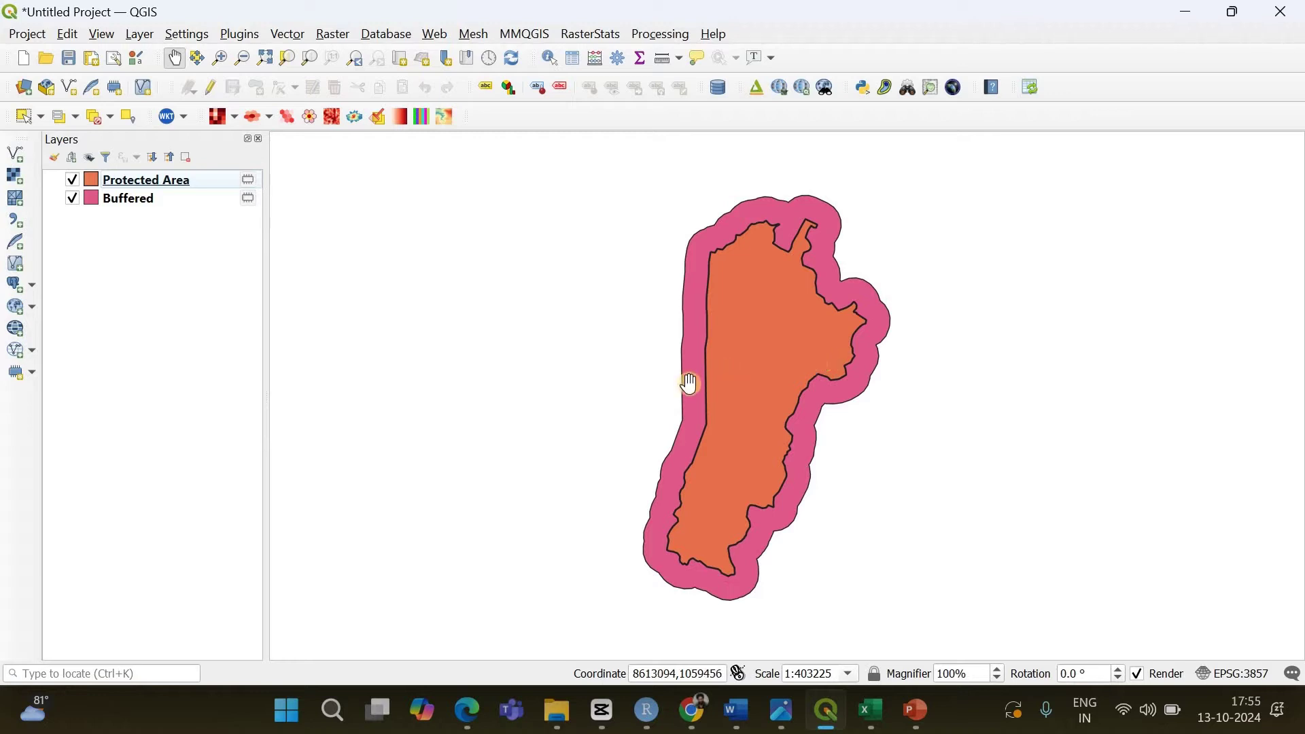
scroll(707, 388, "up", 2)
scroll(735, 375, "up", 1)
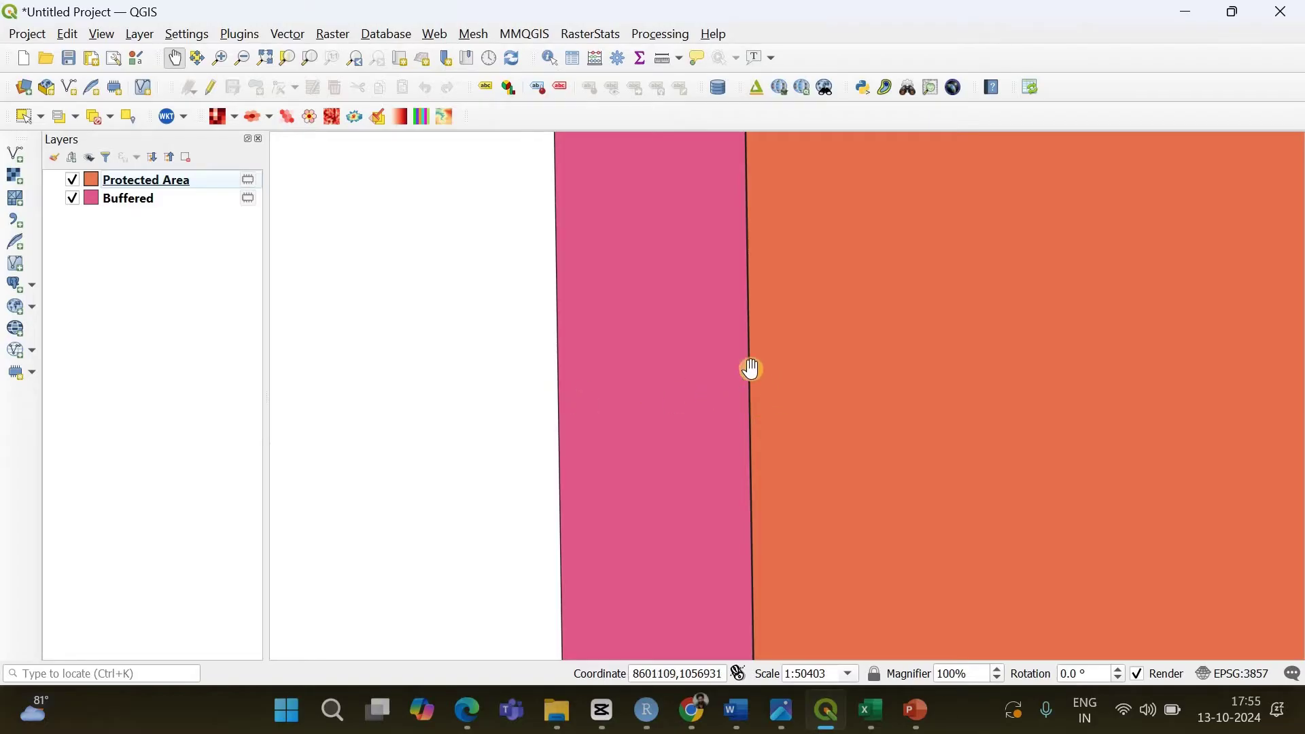
scroll(748, 370, "down", 3)
left_click_drag(776, 329, 772, 329)
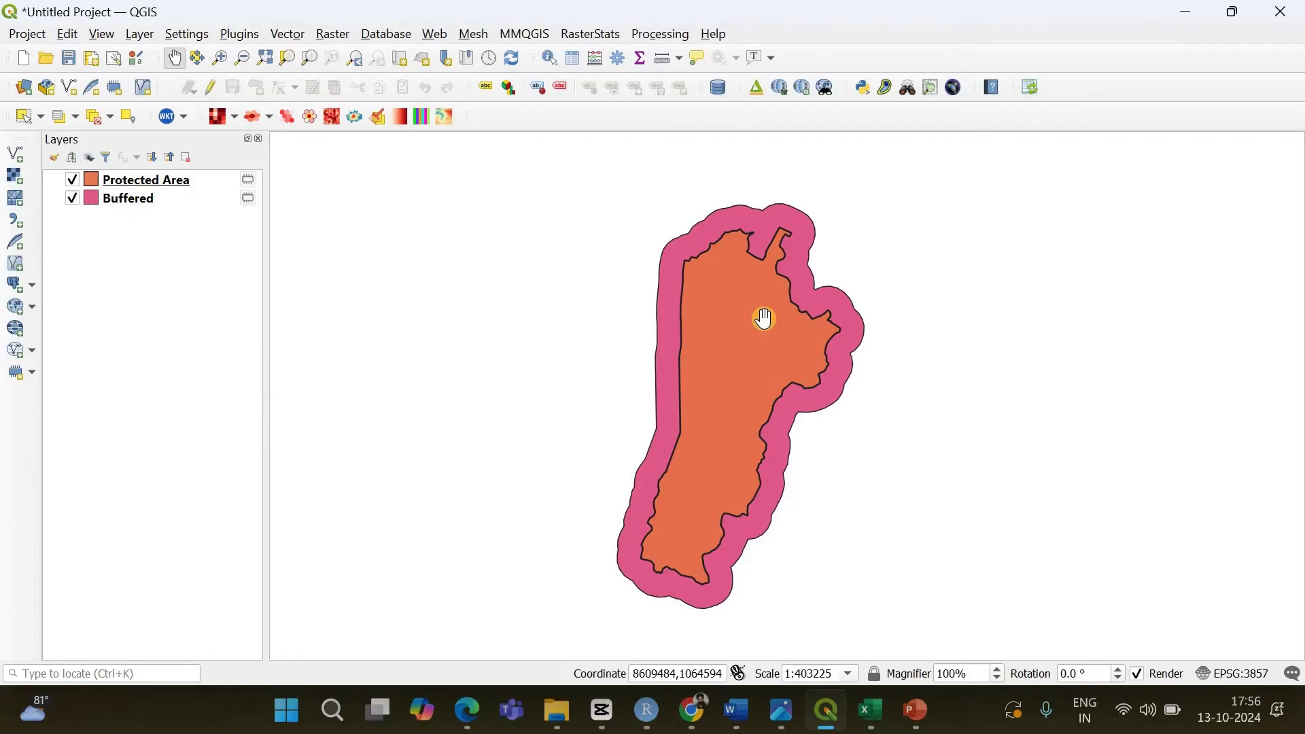
Hide the Protected Area and Buffered layers and create a temporary LineString scratch layer named Line in EPSG:4326 - WGS 84
left_click(74, 180)
left_click(72, 199)
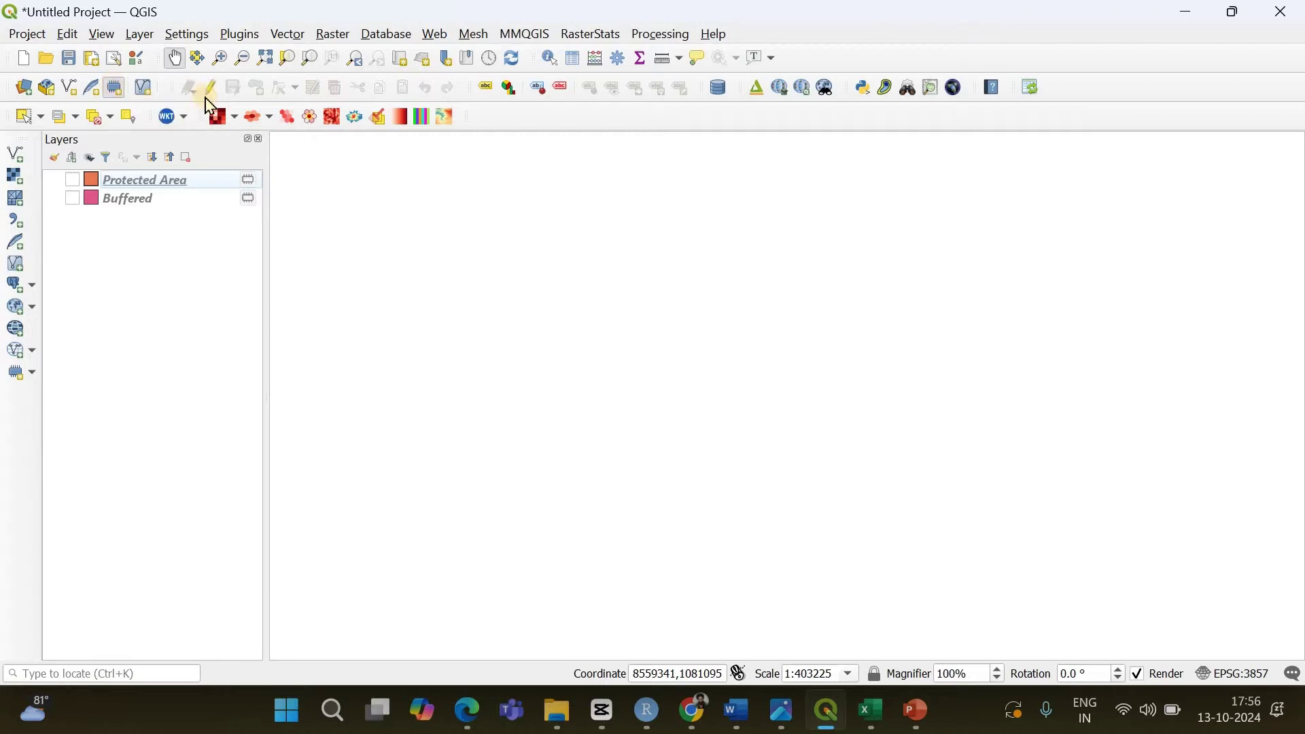
left_click(117, 90)
left_click_drag(712, 167, 490, 173)
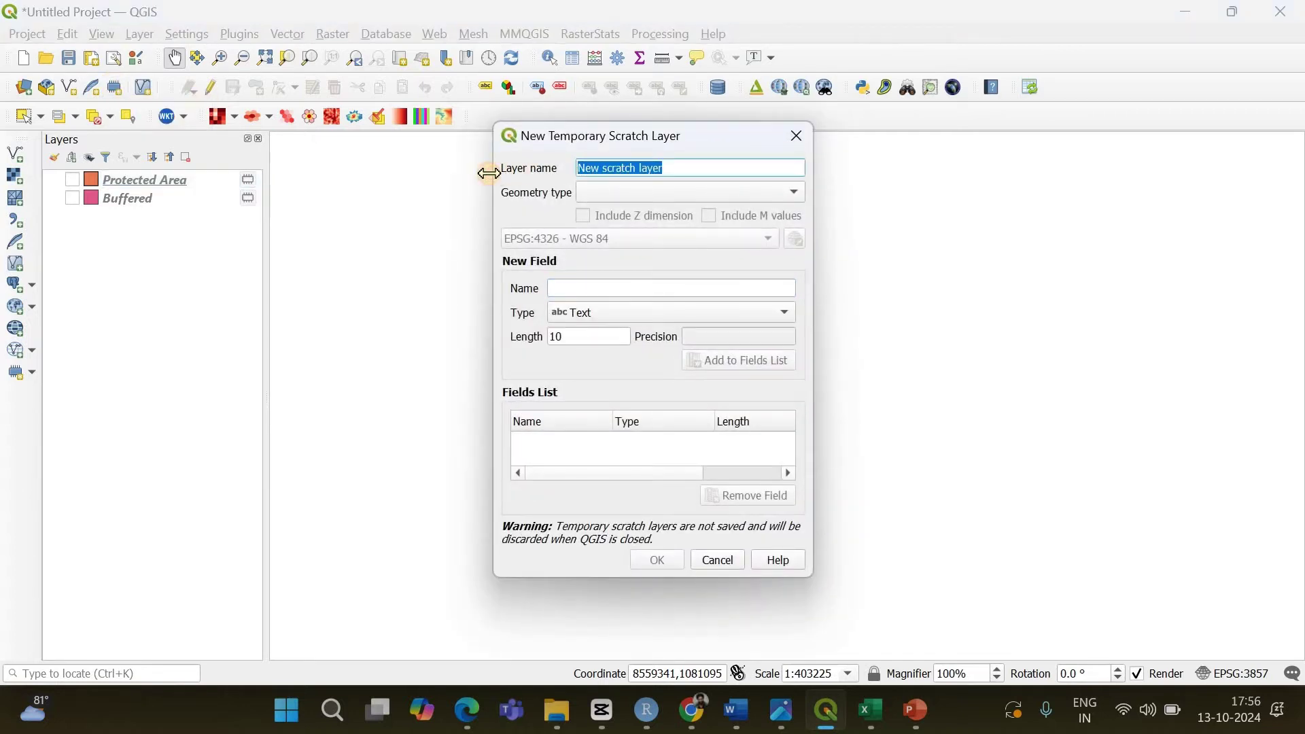
type("Lin")
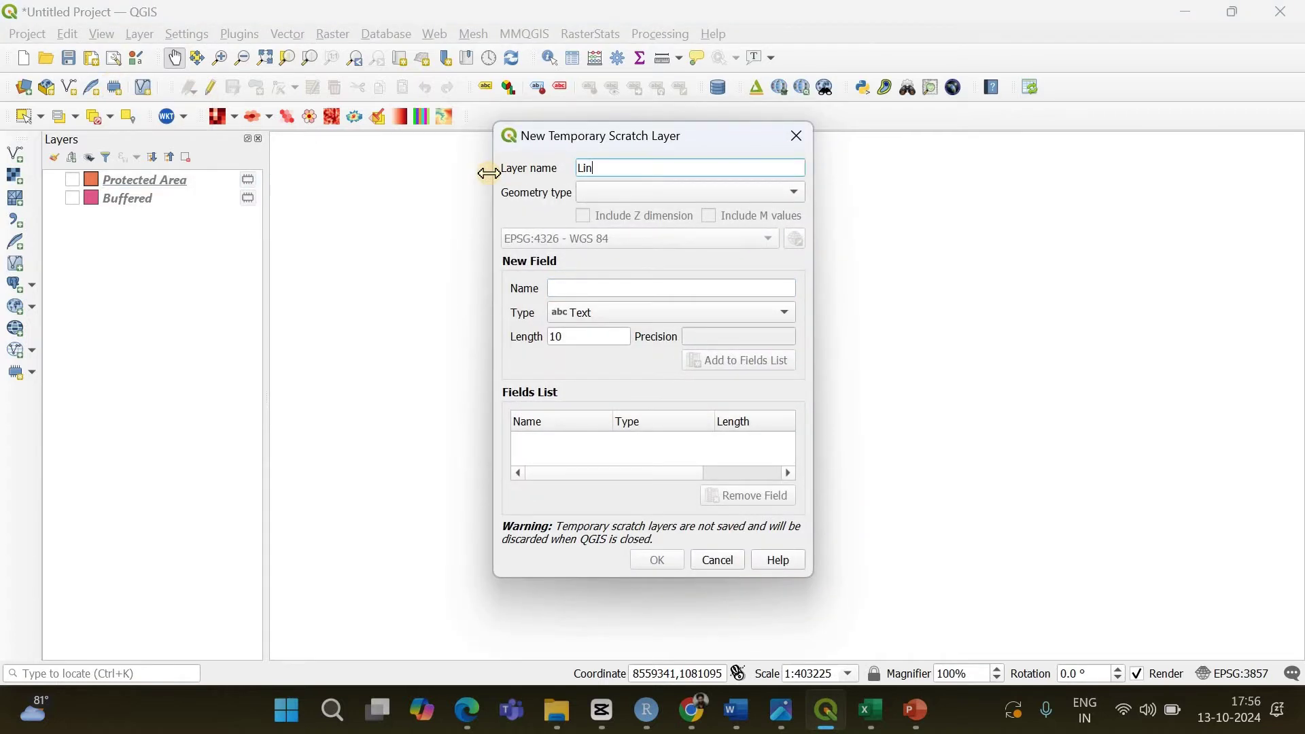
type("e")
left_click(620, 193)
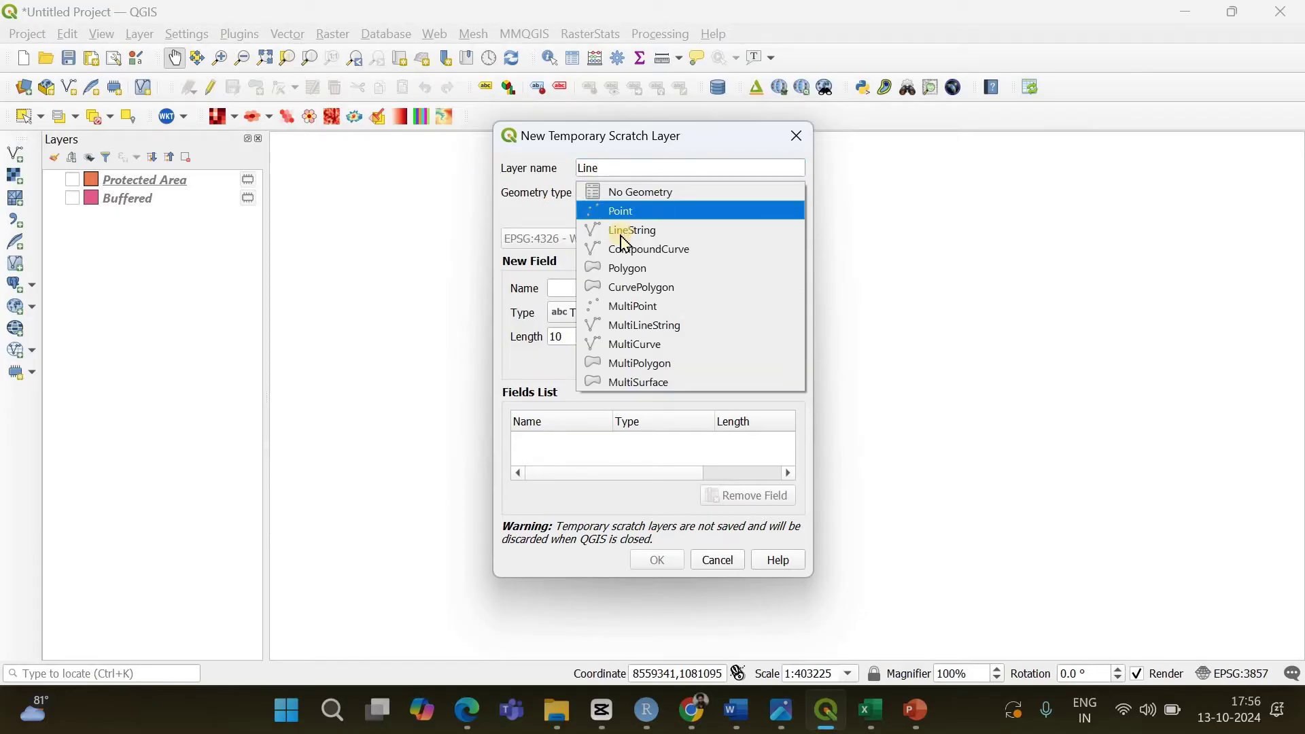
left_click(623, 238)
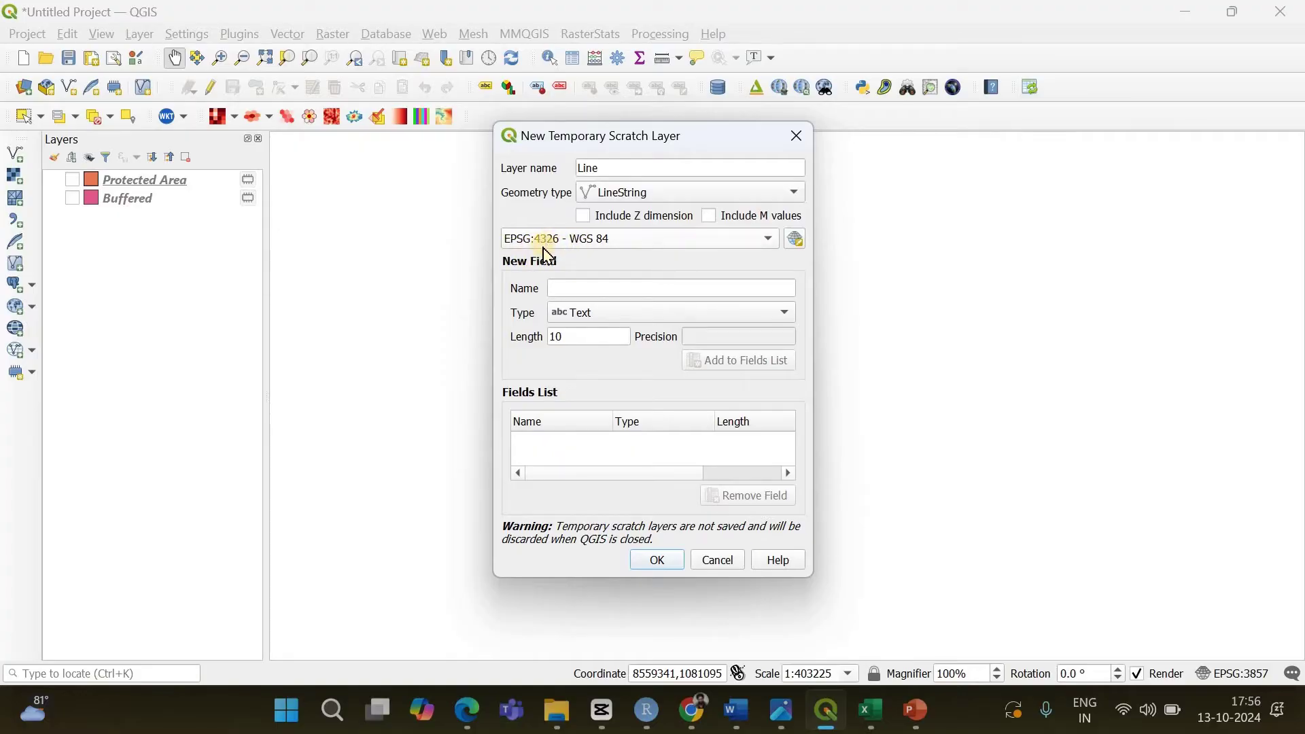
mouse_move(552, 242)
left_click(657, 559)
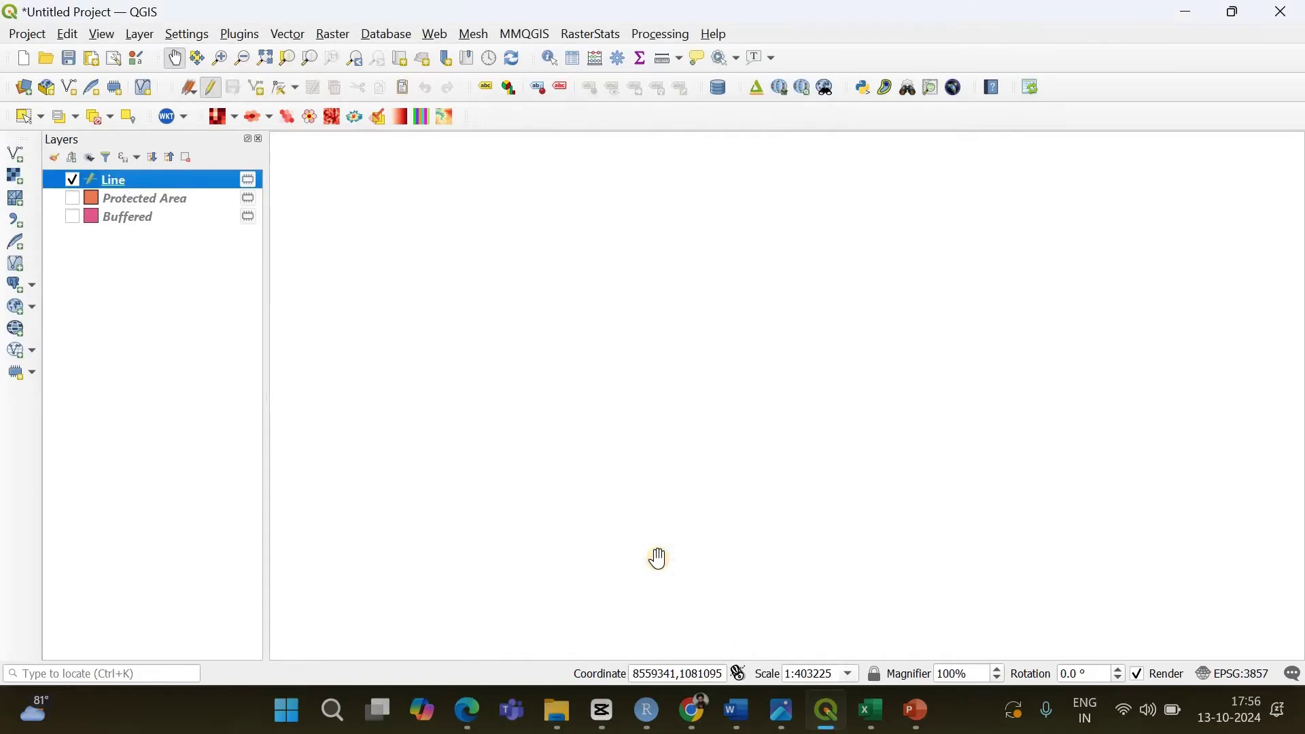
Digitize a roughly horizontal five-vertex line feature across the map canvas in the Line layer
left_click(259, 89)
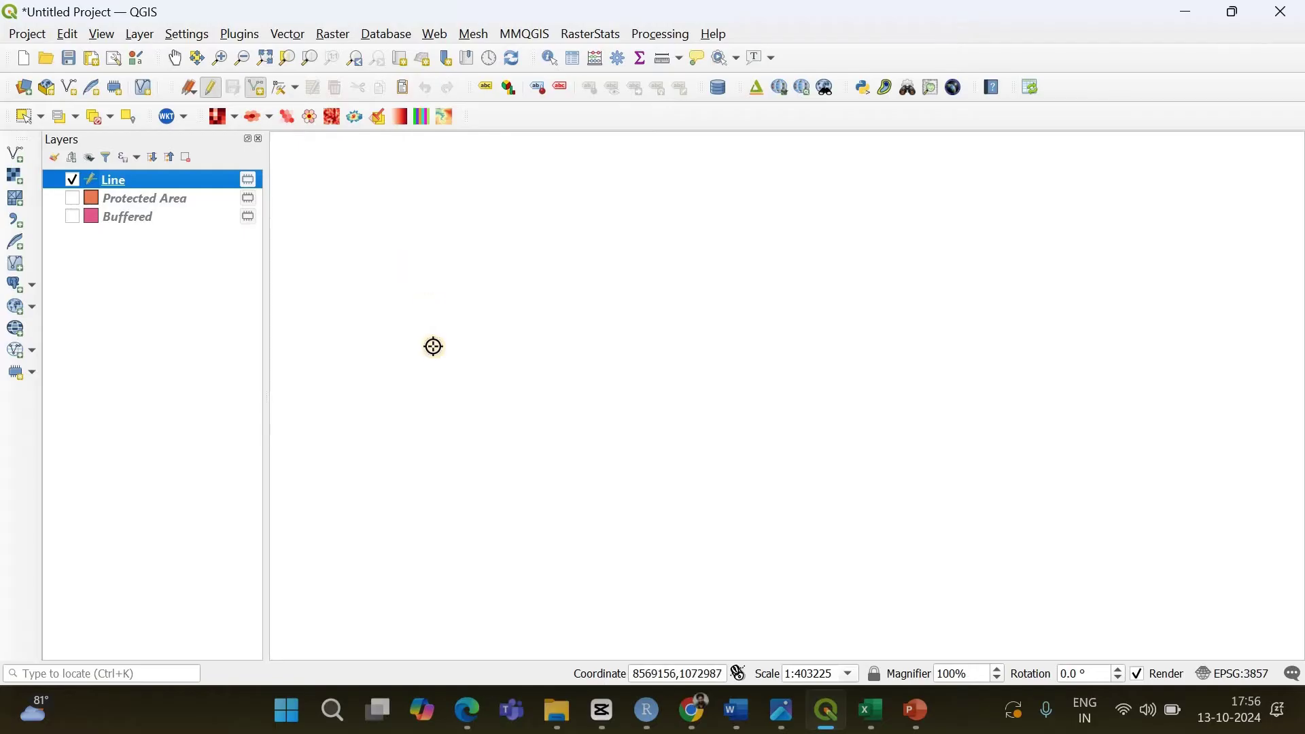
left_click(593, 347)
left_click(811, 330)
left_click(930, 368)
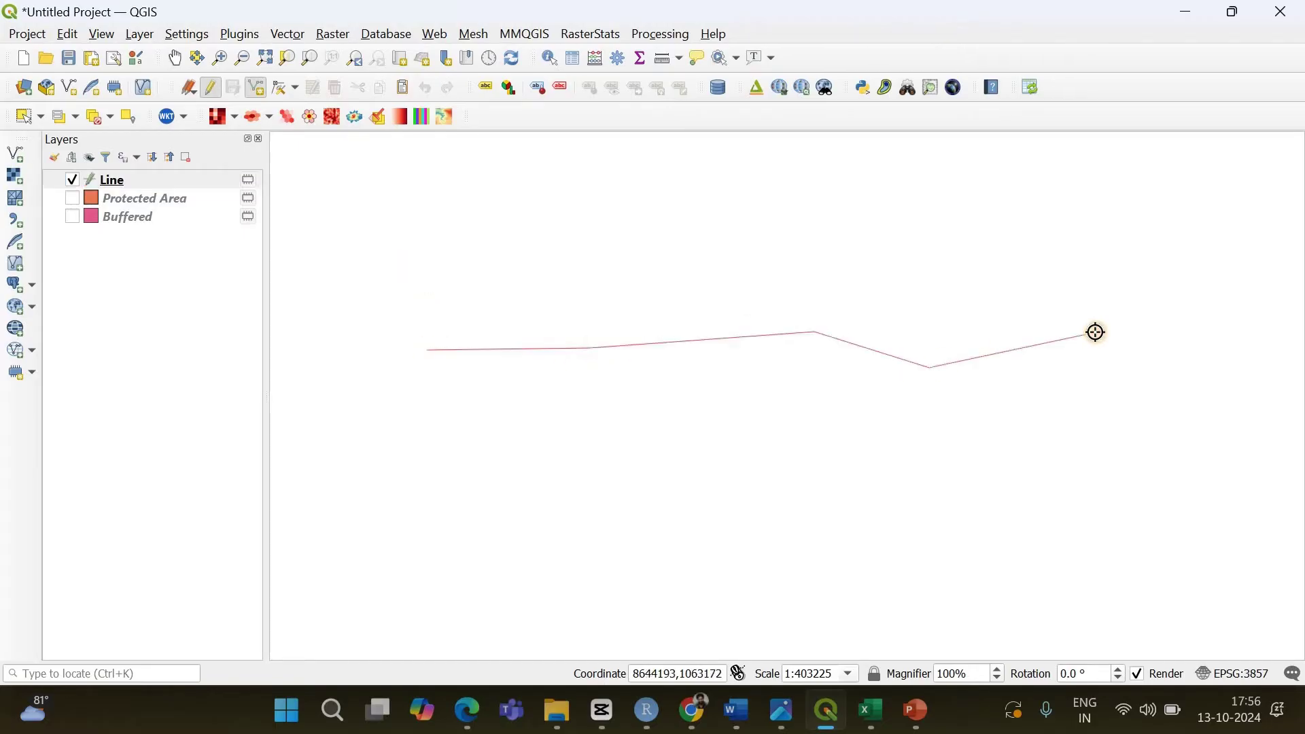
left_click(1095, 333)
right_click(1108, 329)
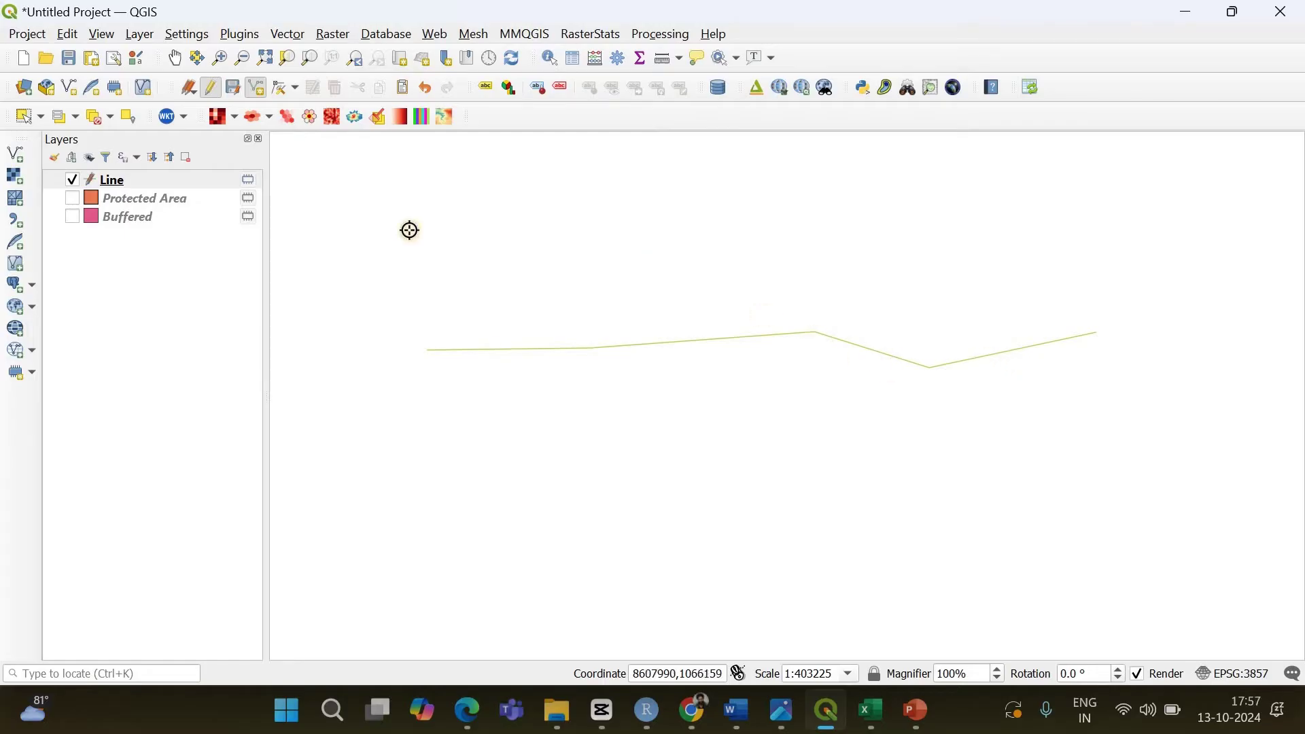
Set the Line layer's symbol color to black and its line width to 0.46 millimeters
left_click(124, 183)
right_click(127, 193)
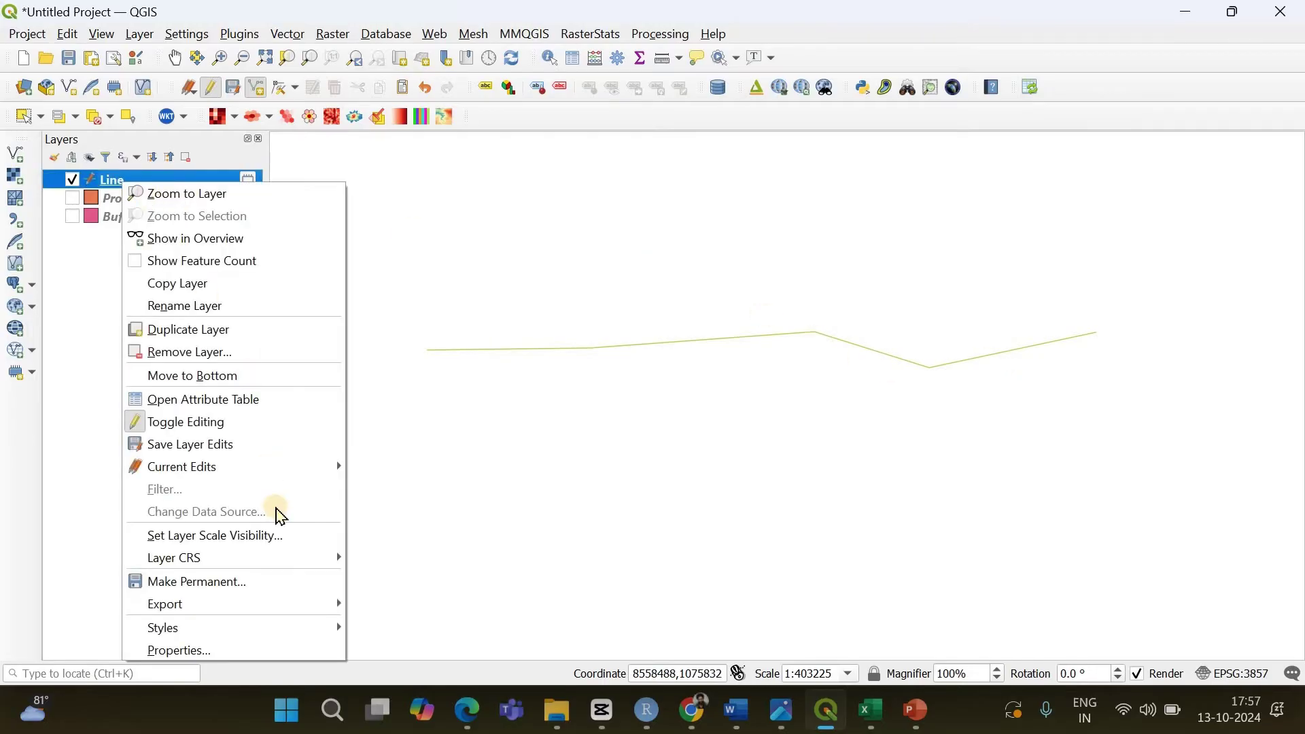
left_click(227, 646)
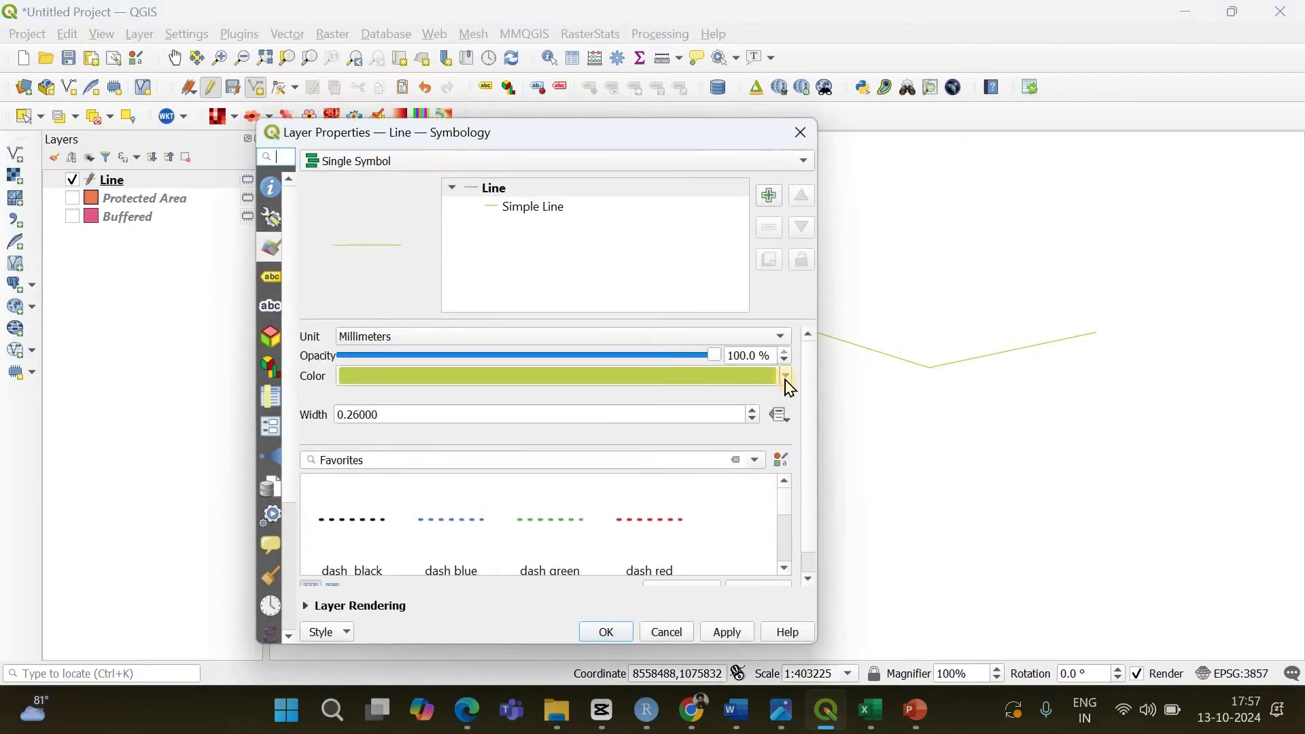
left_click(786, 376)
left_click(588, 253)
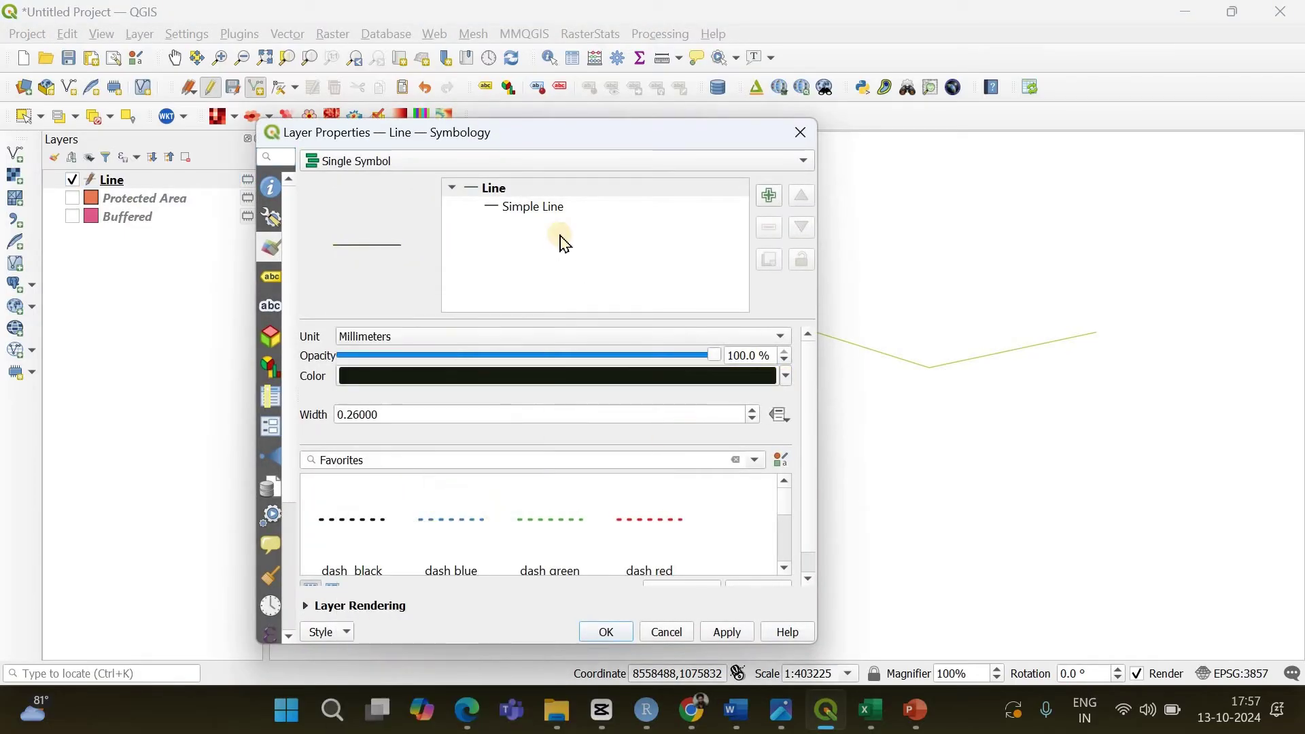
scroll(760, 416, "up", 3)
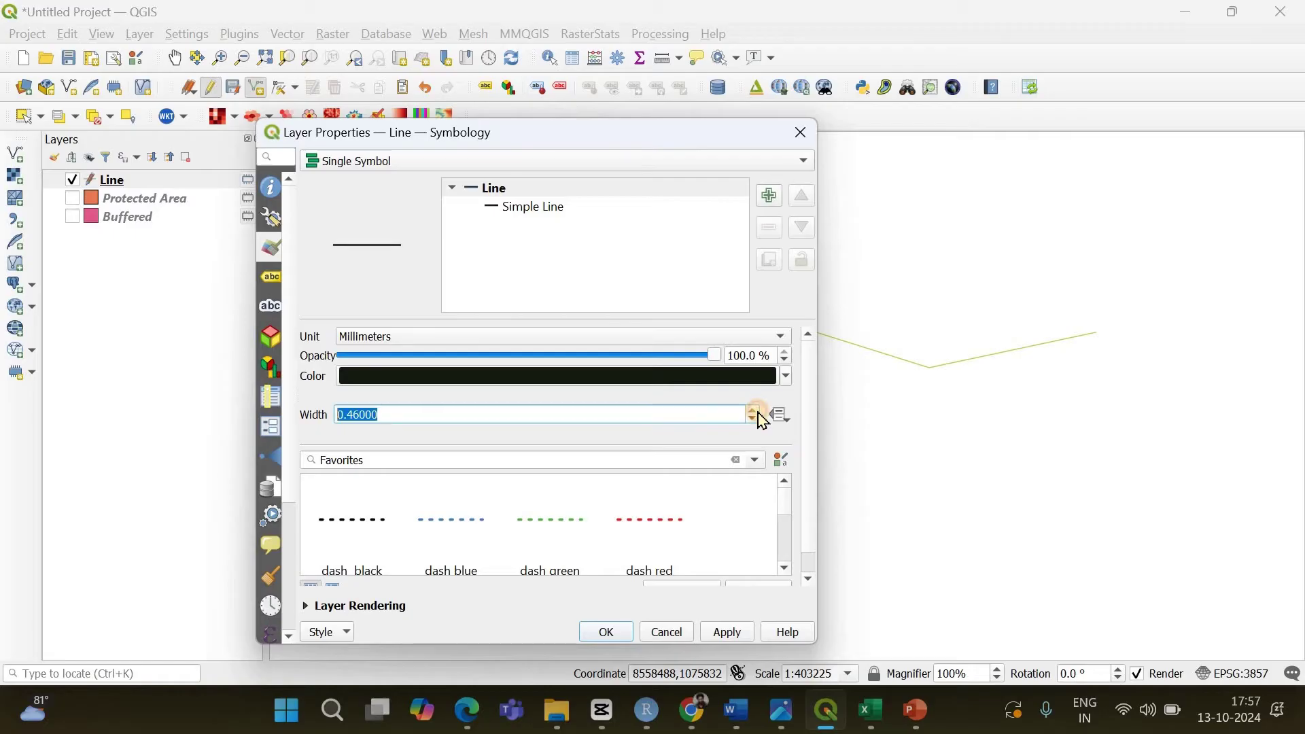
left_click(717, 631)
left_click(609, 634)
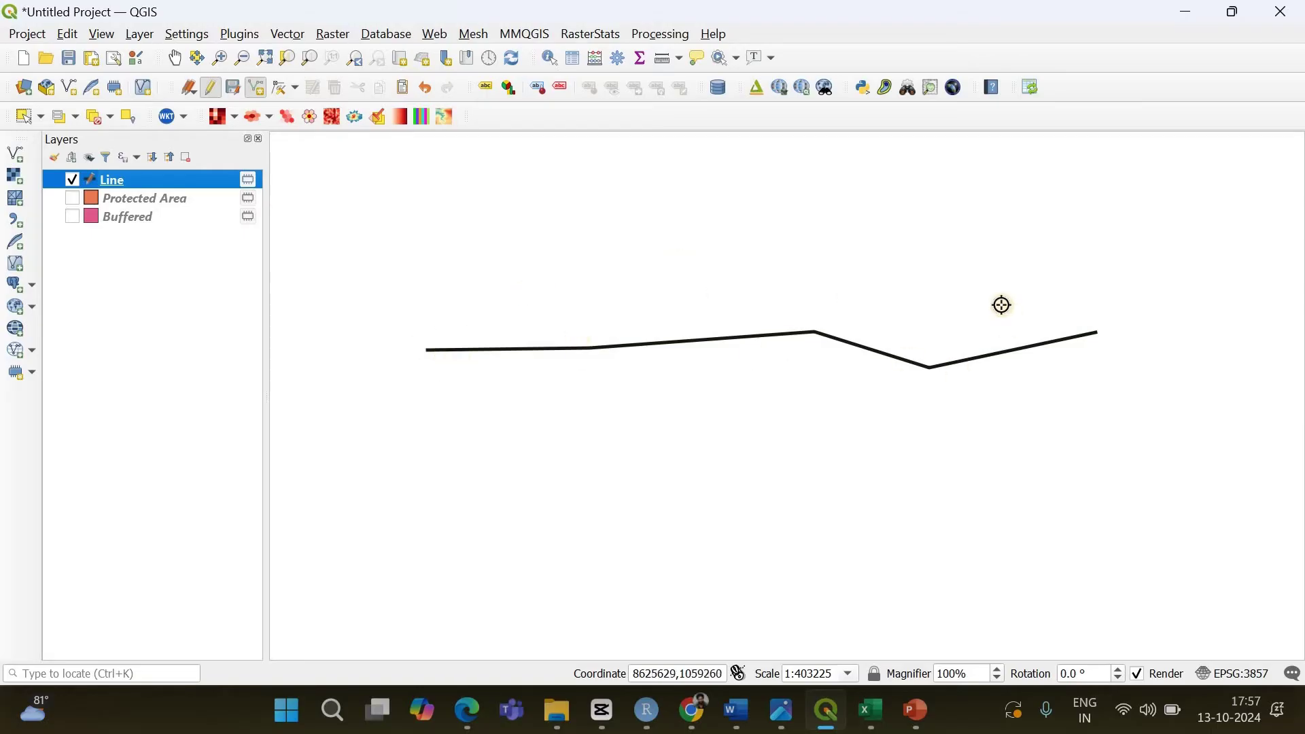
Open the Buffer tool for the Line layer, set the distance to 1 degree, and compare the coordinate systems of the available input layers
left_click(297, 38)
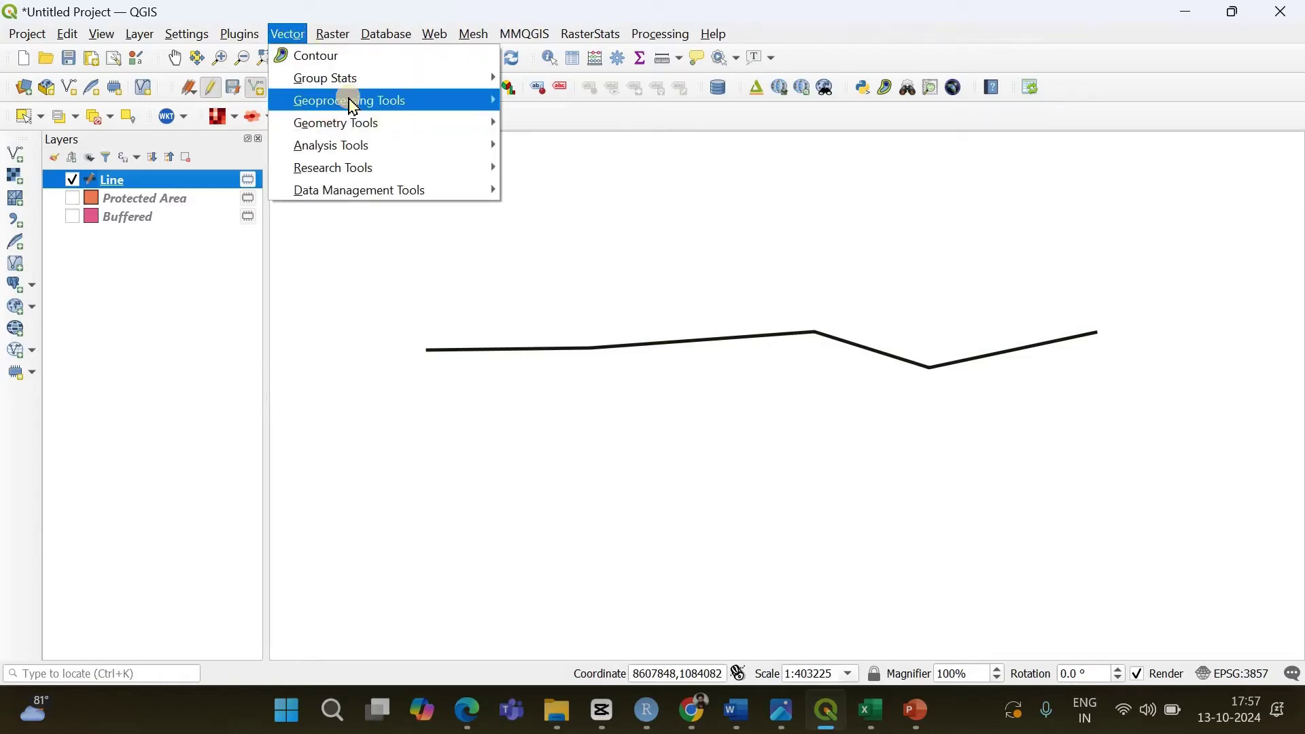
left_click(367, 102)
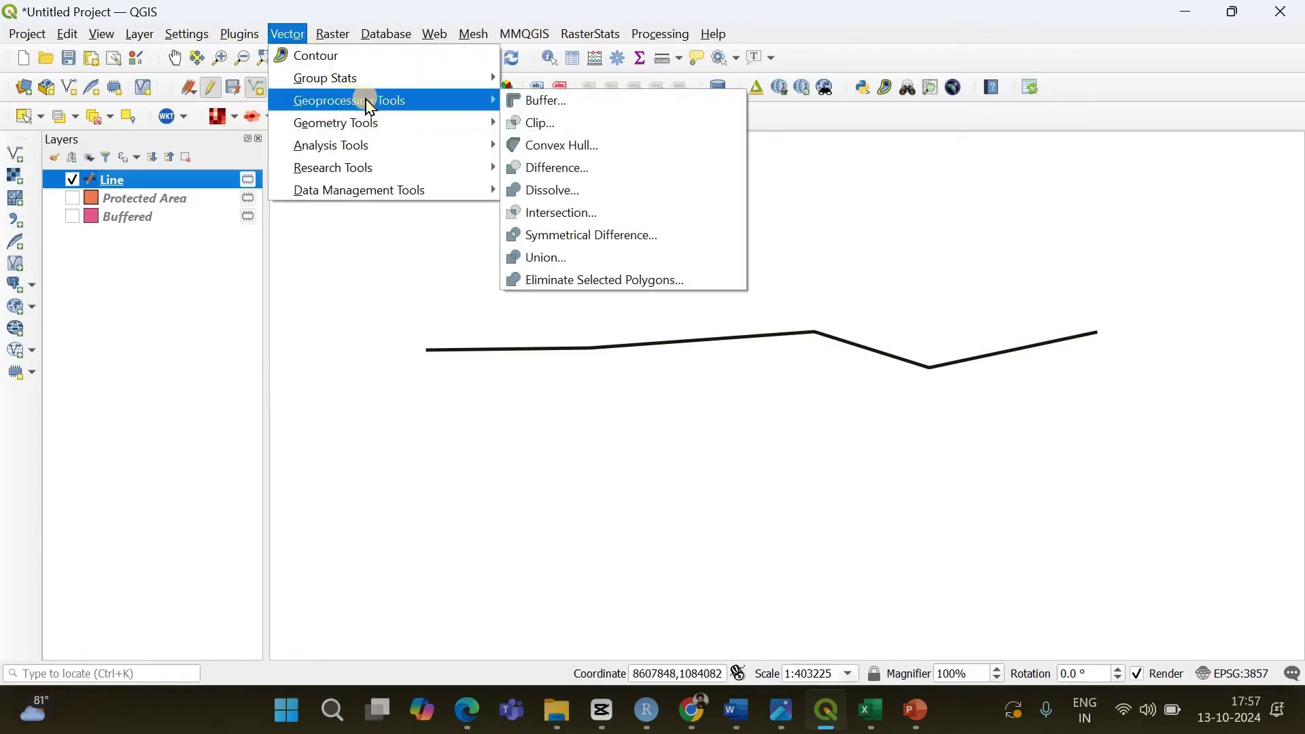
left_click(531, 104)
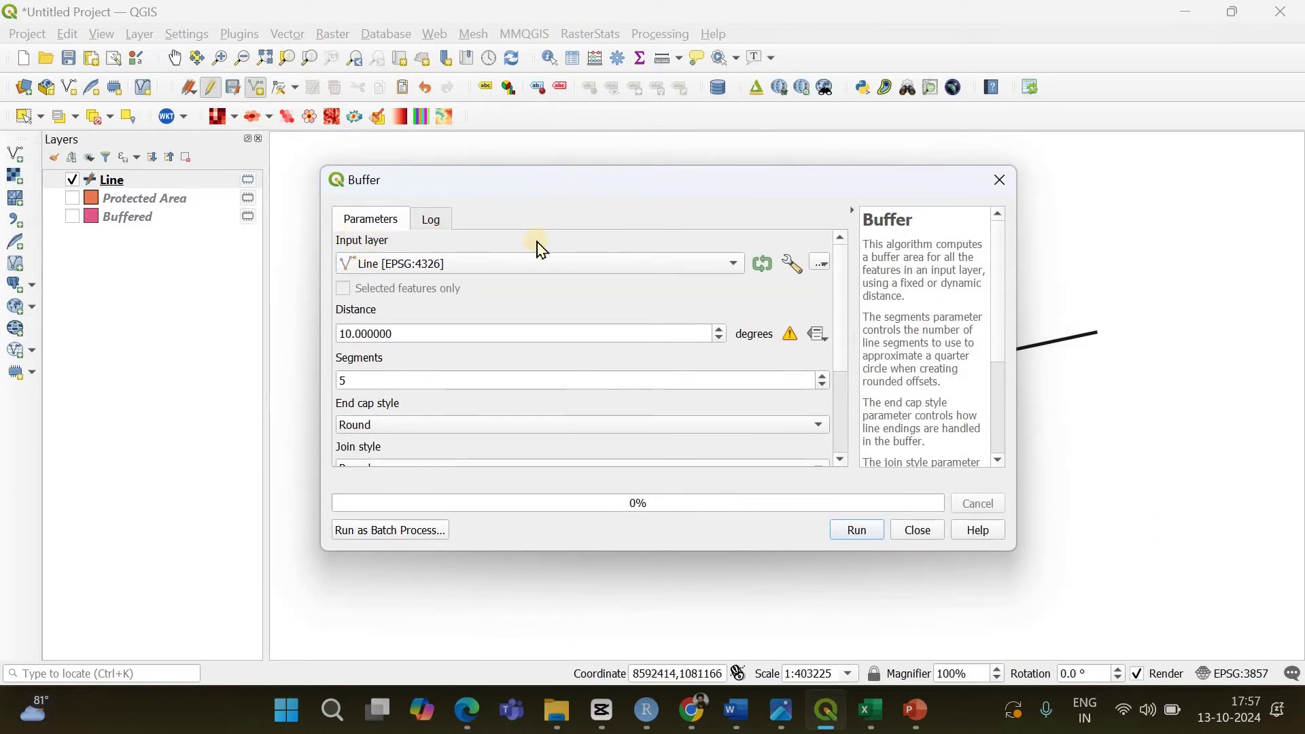
mouse_move(351, 336)
left_mouse_down()
mouse_move(329, 335)
mouse_move(332, 347)
left_mouse_up()
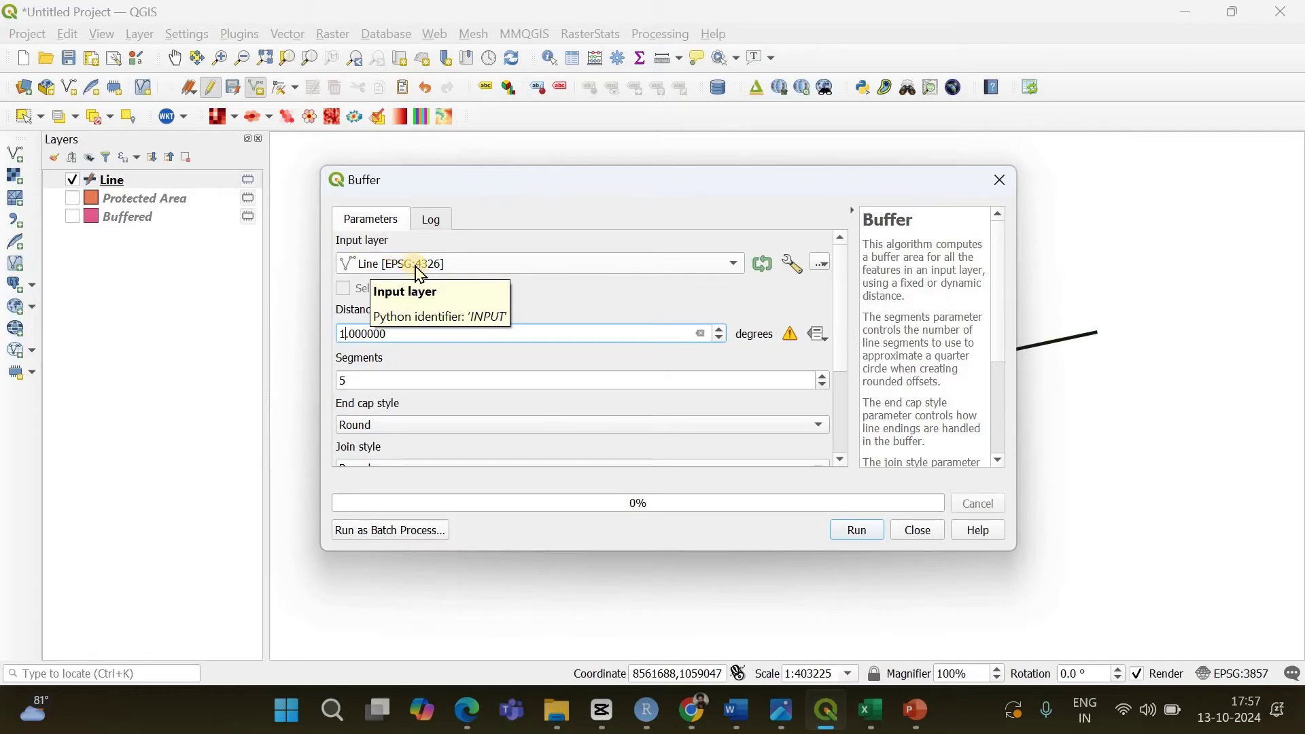
left_click(445, 270)
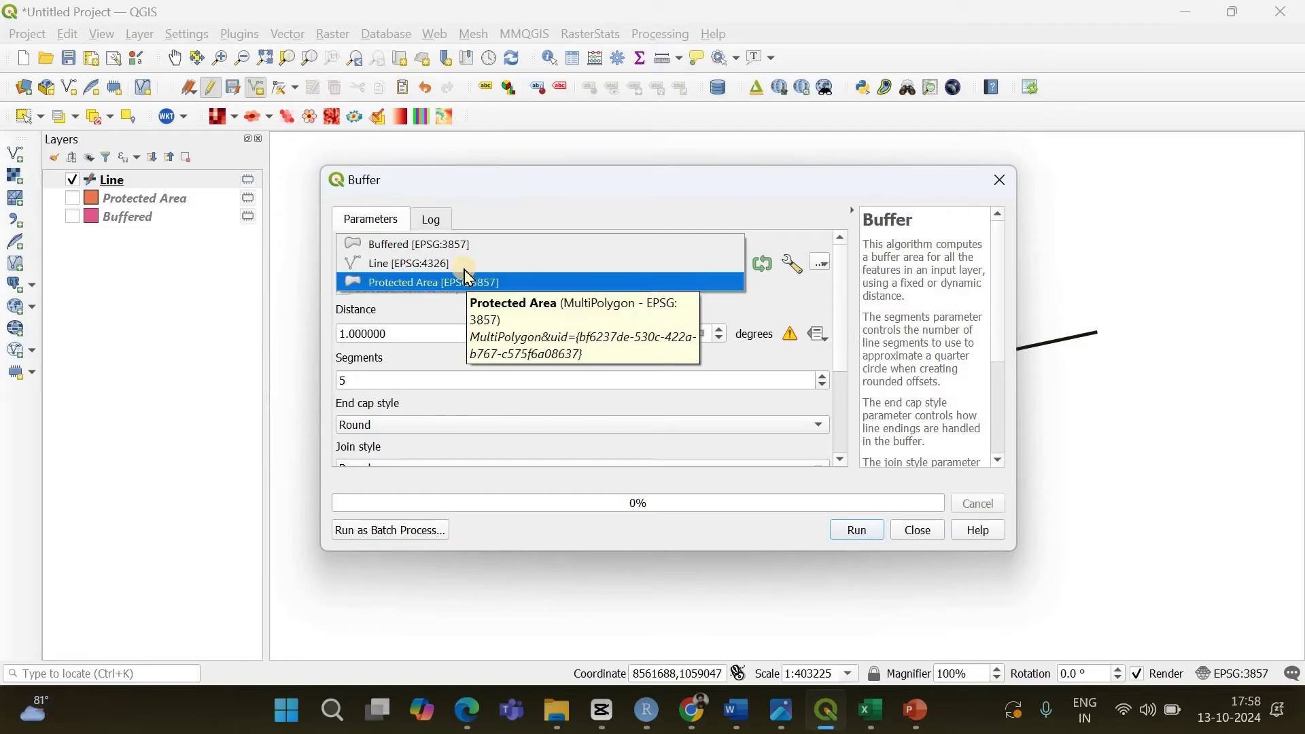
left_click(645, 443)
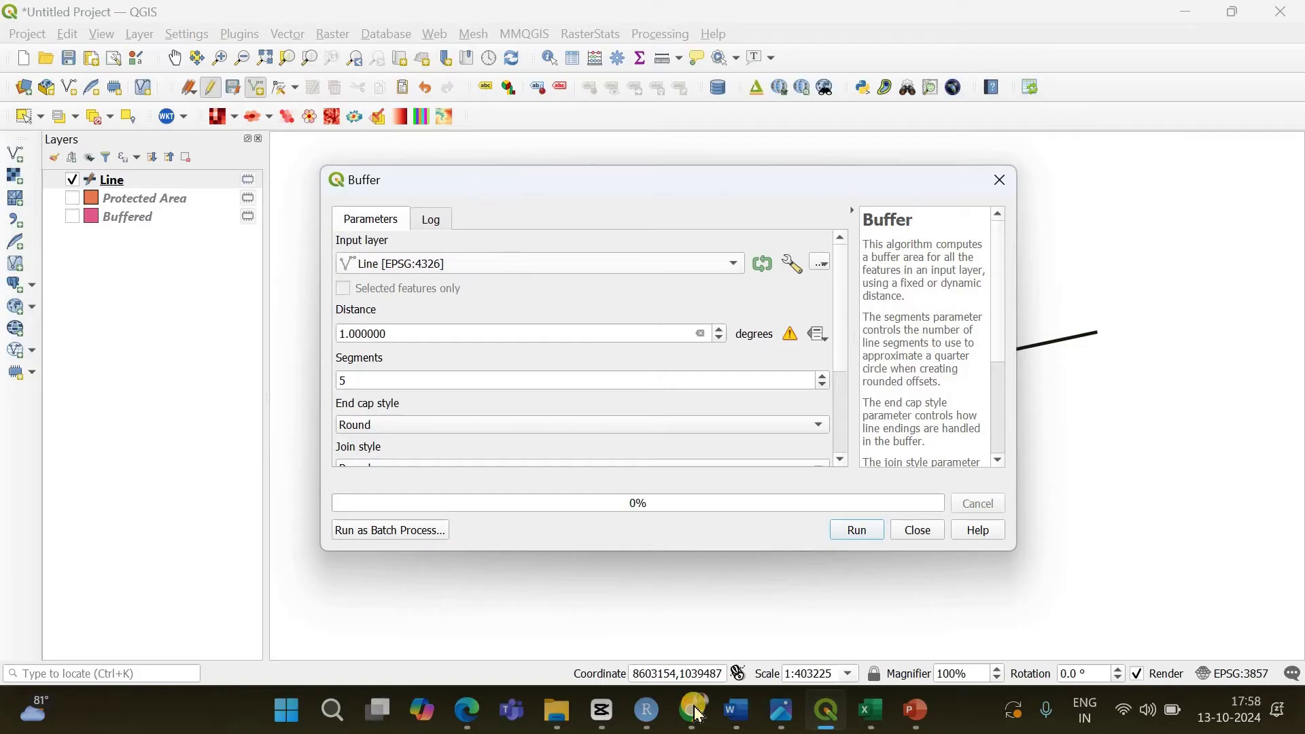
Switch to Chrome and search Google for EPSG 3857
mouse_move(691, 710)
left_click(728, 659)
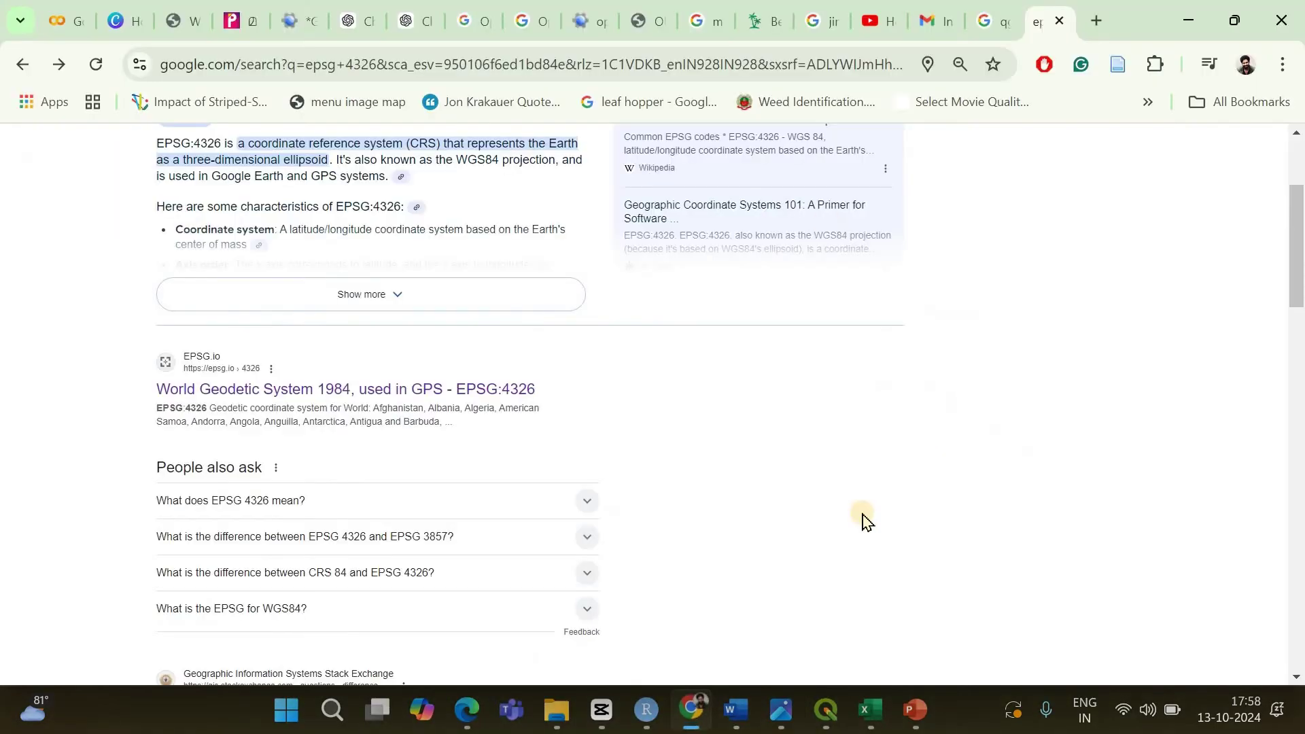
left_click(513, 65)
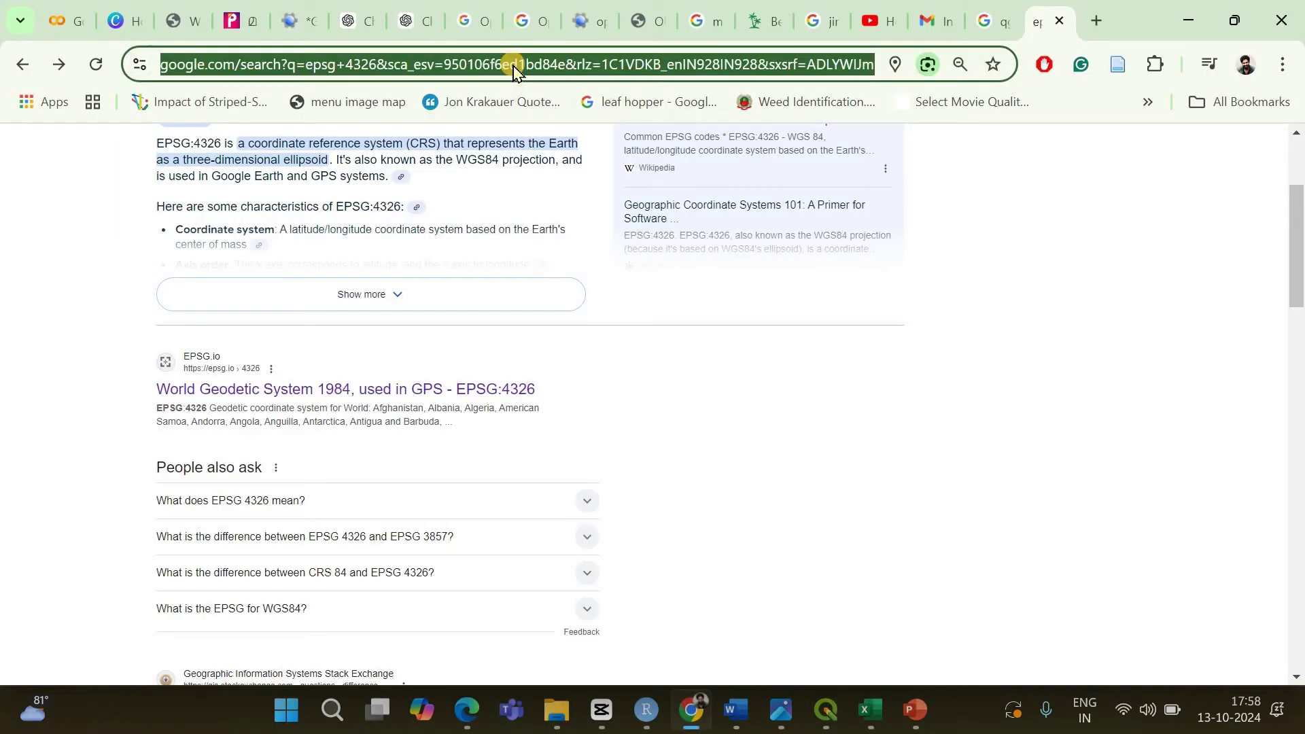
type("EPSG 3857")
key("Return")
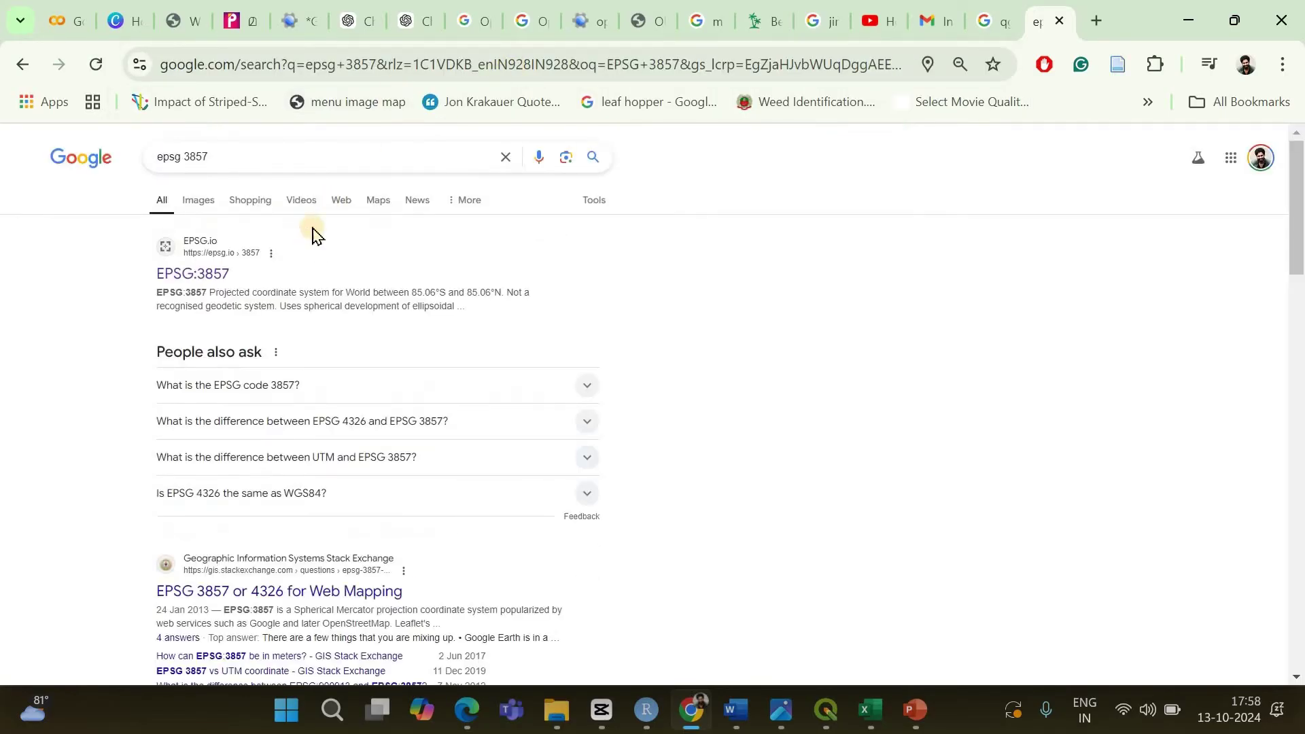
Open the epsg.io page for EPSG:3857 and examine its unit attribute
left_click(215, 276)
scroll(197, 352, "down", 1)
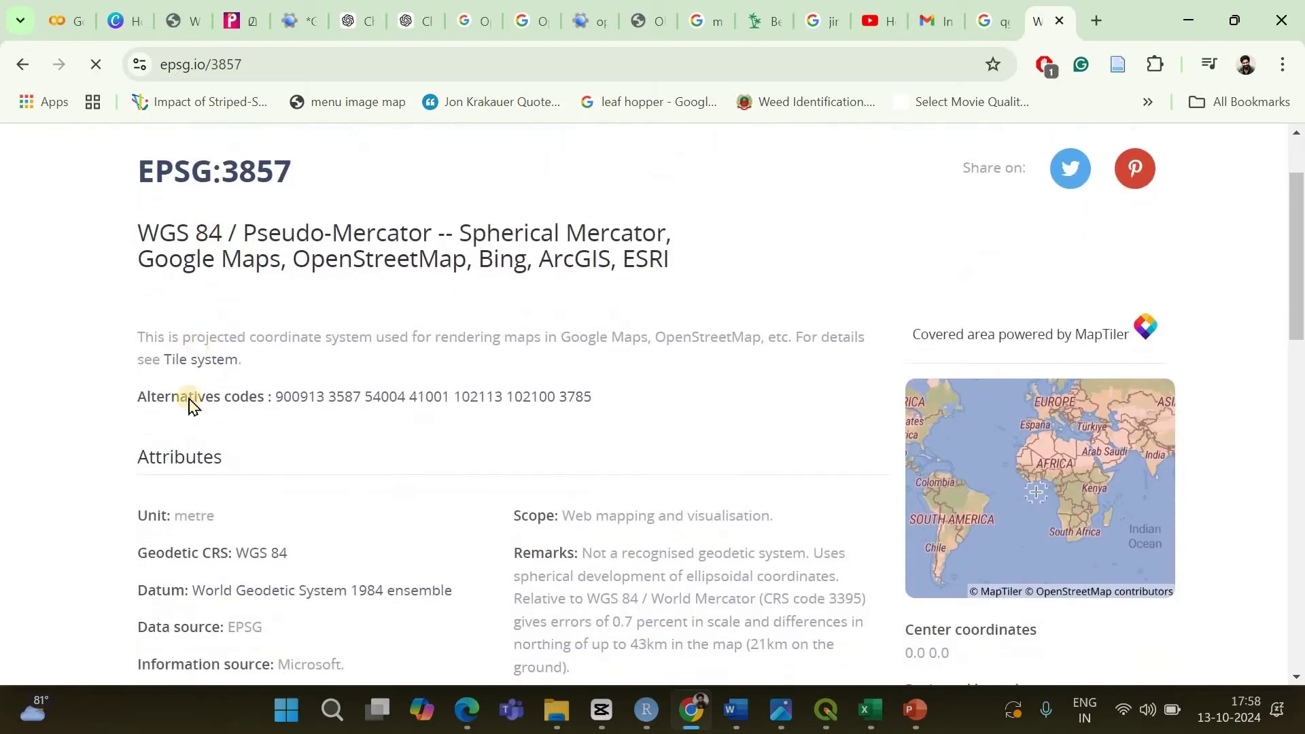
scroll(197, 352, "down", 1)
left_click_drag(139, 419, 238, 406)
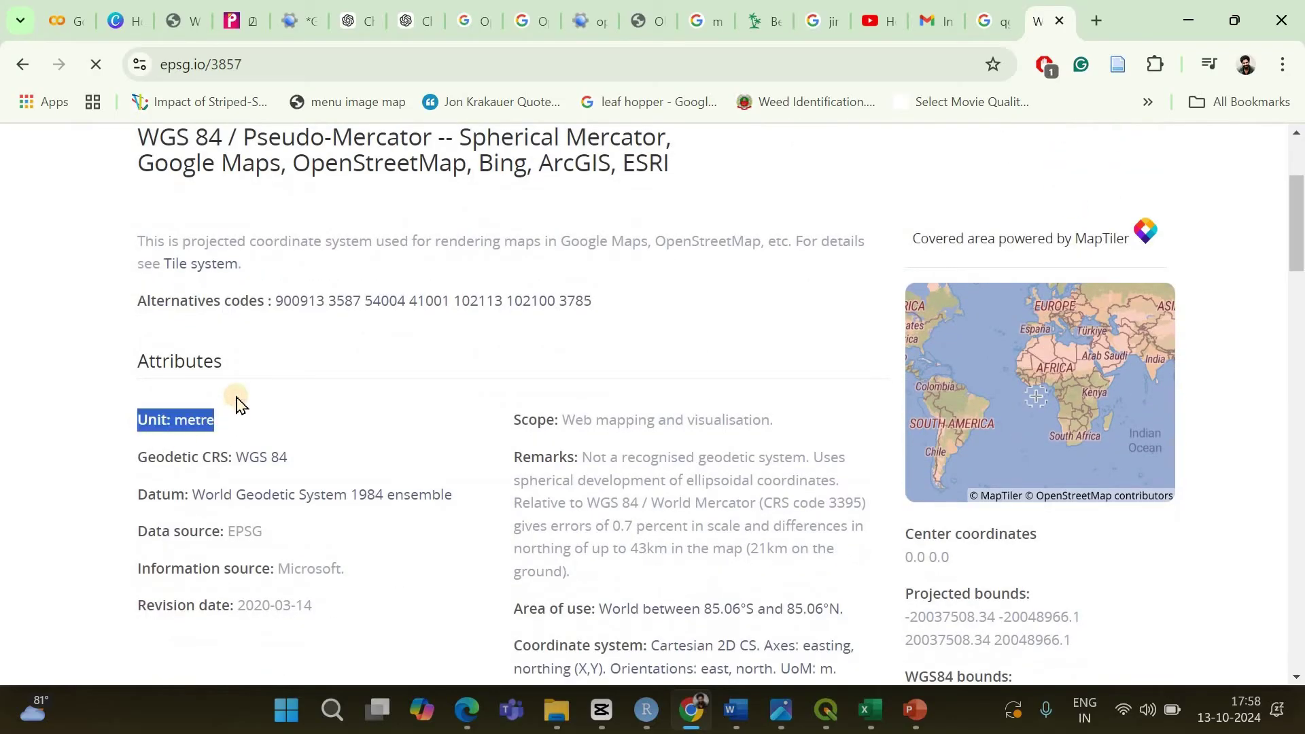
scroll(238, 405, "up", 1)
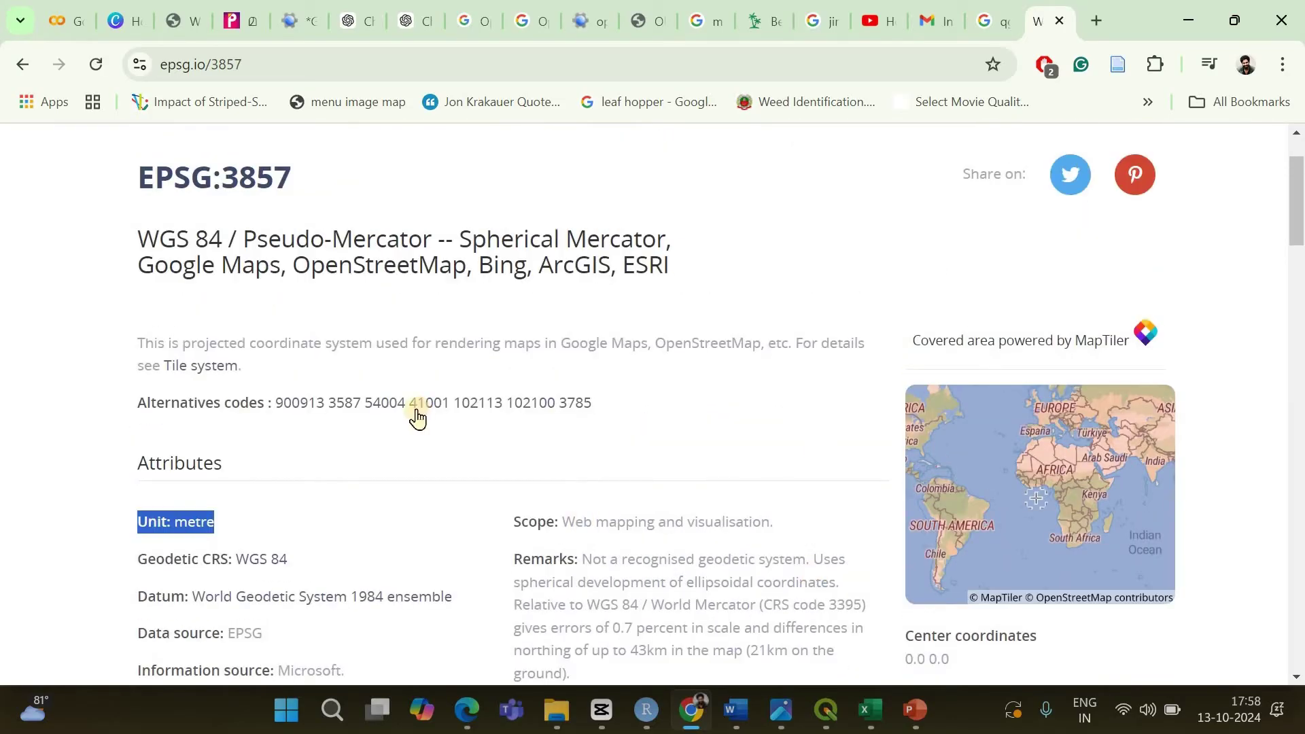
Return to QGIS and compare the Buffer tool's distance units for the Protected Area, Buffered and Line input layers
left_click(1188, 18)
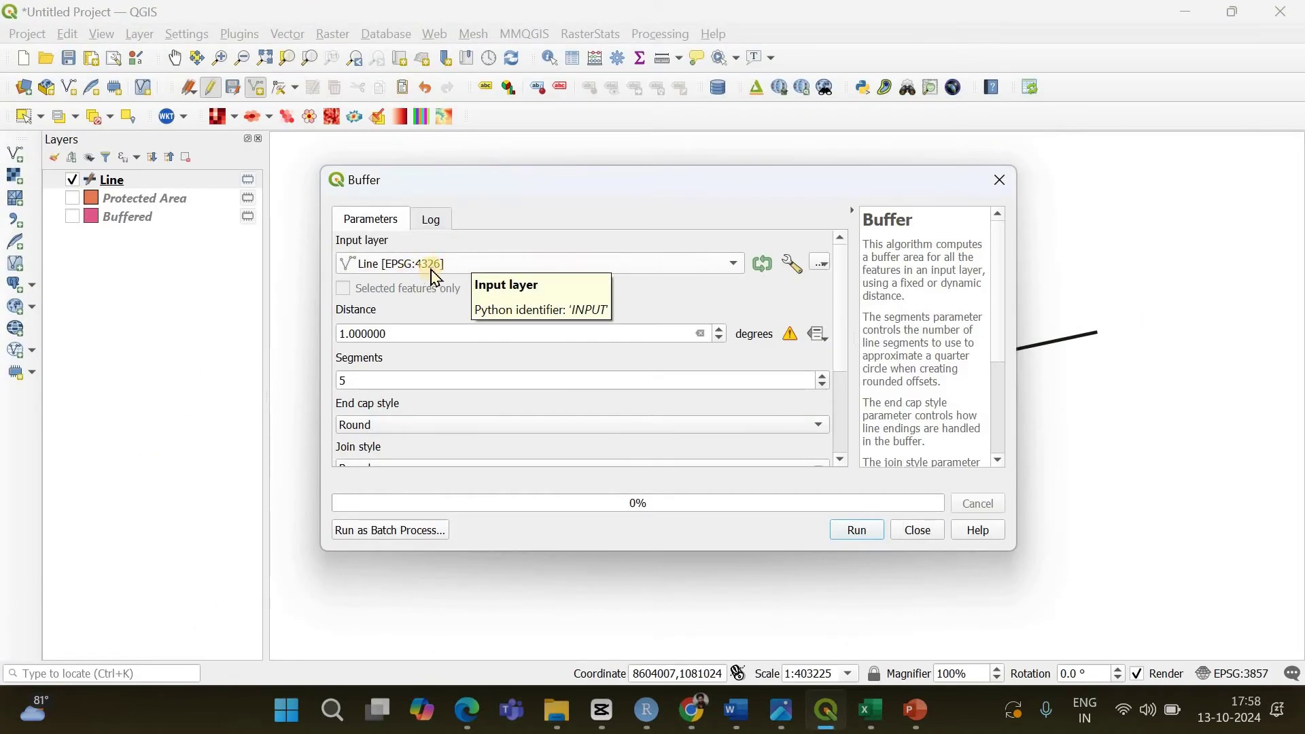
left_click(439, 259)
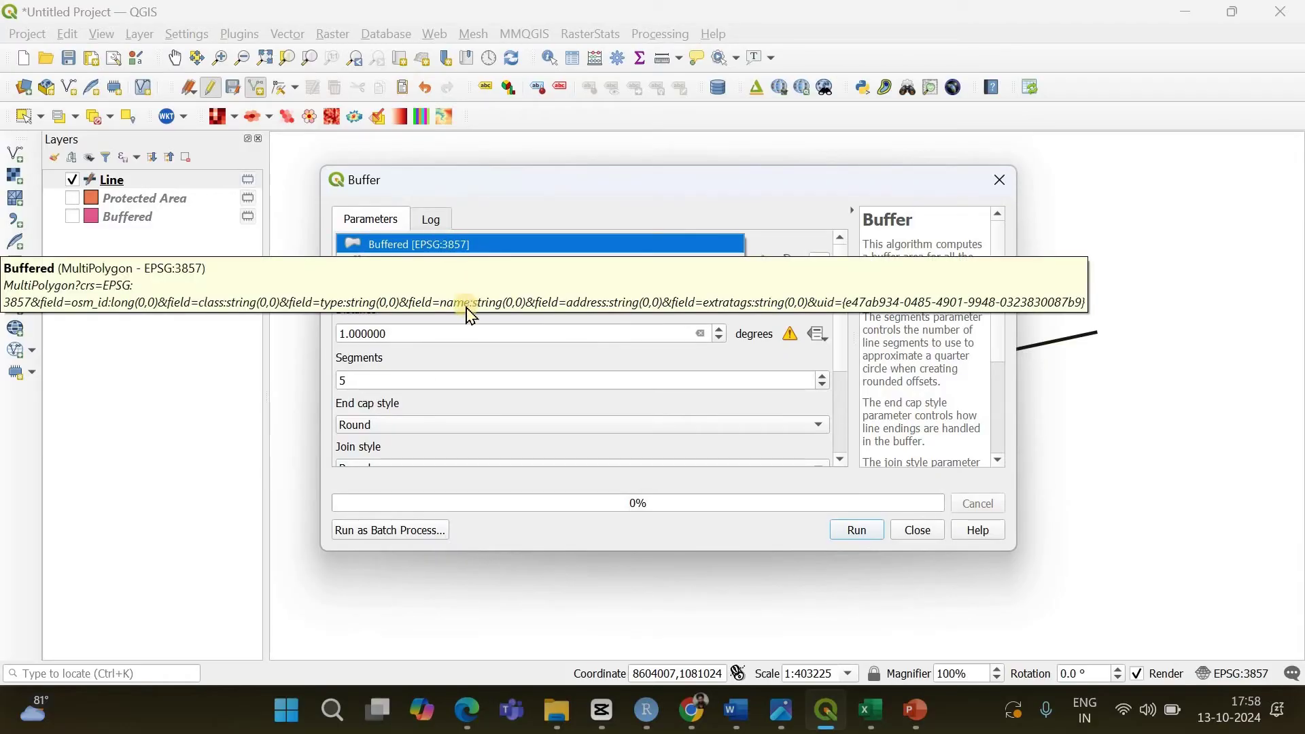
left_click(443, 283)
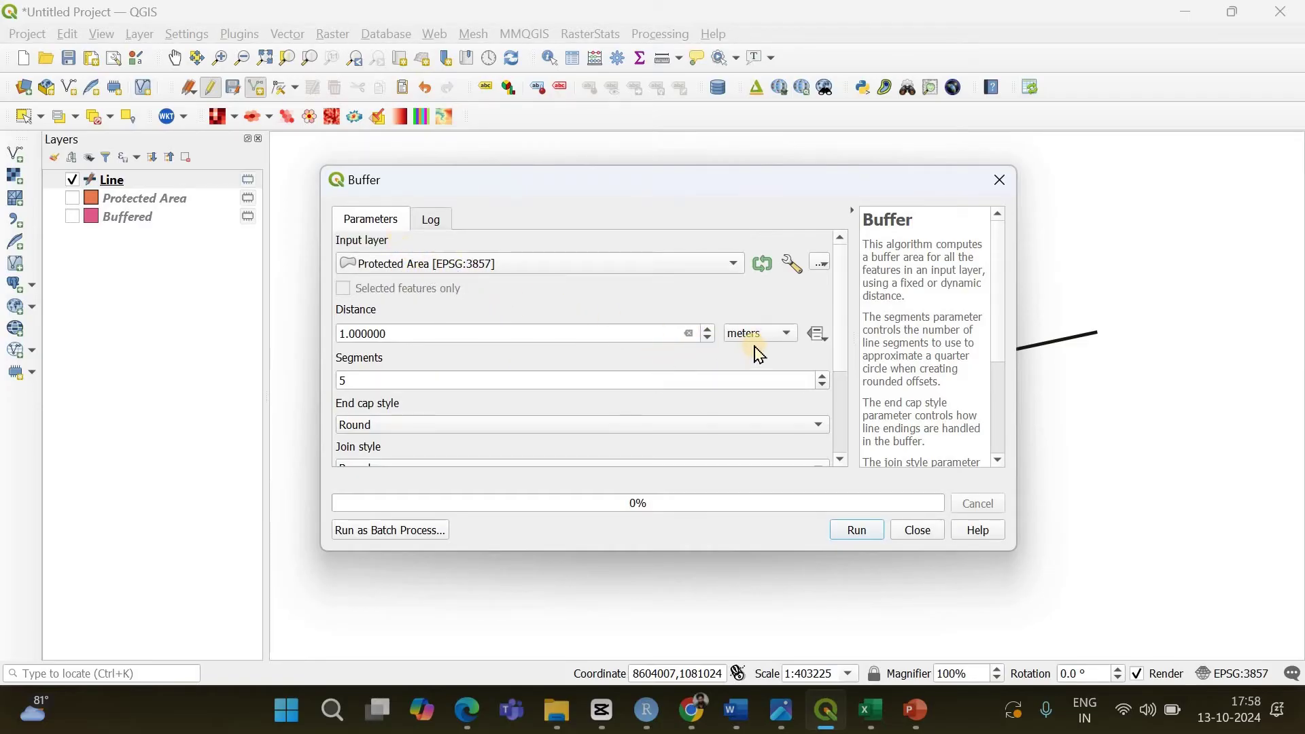
left_click(513, 266)
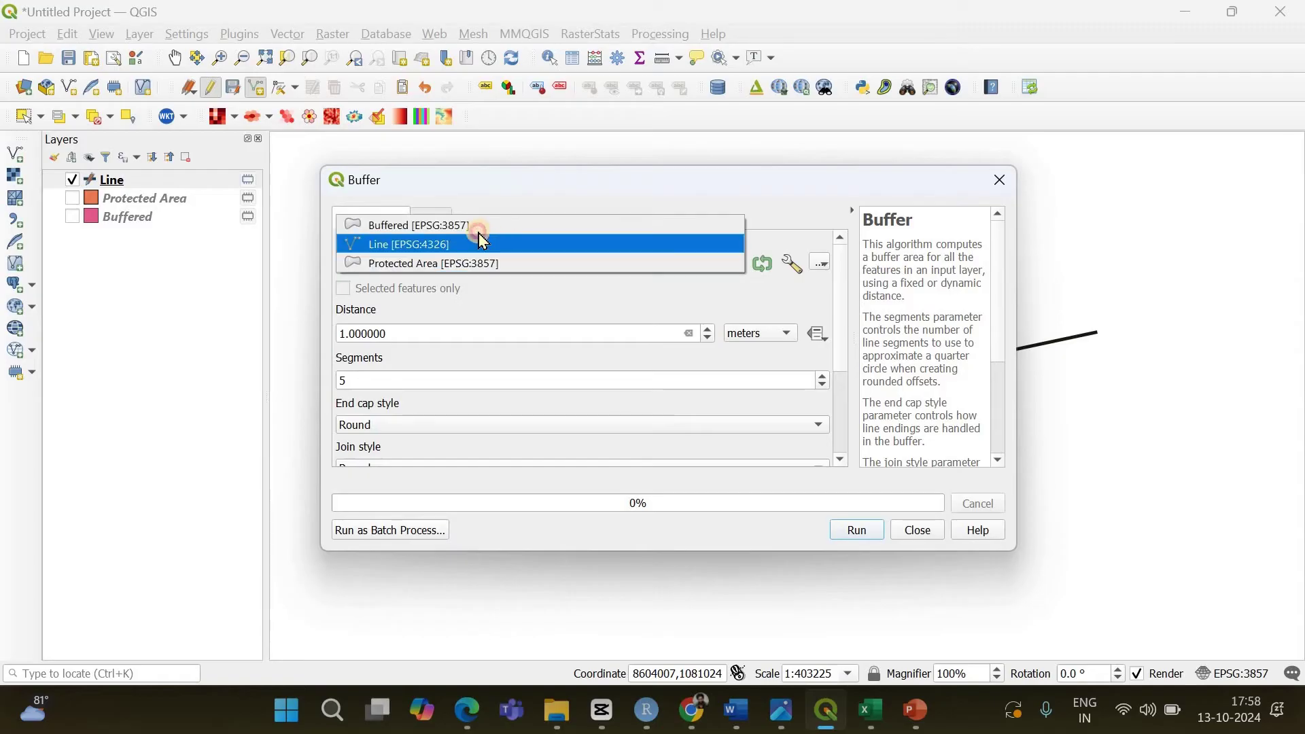
left_click(480, 226)
left_click(451, 263)
left_click(442, 279)
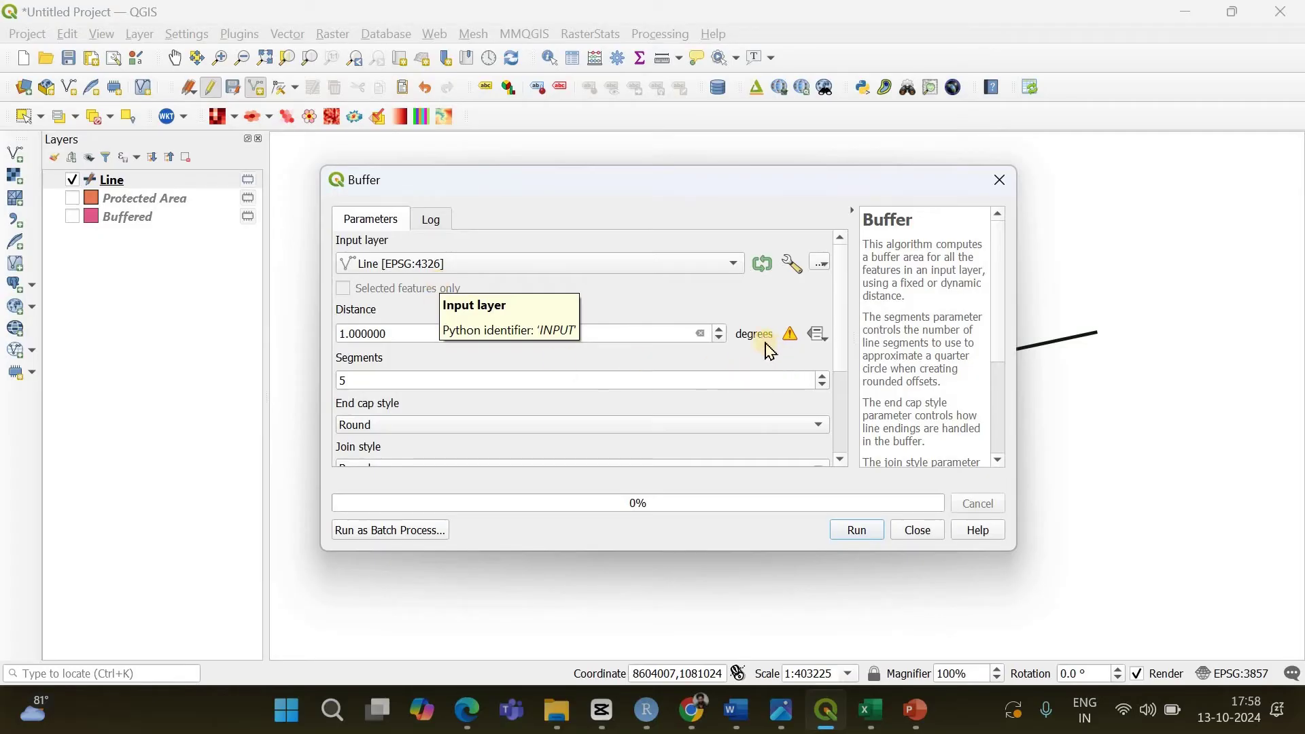
Switch to Chrome and search Google for EPSG 4326
left_click(700, 726)
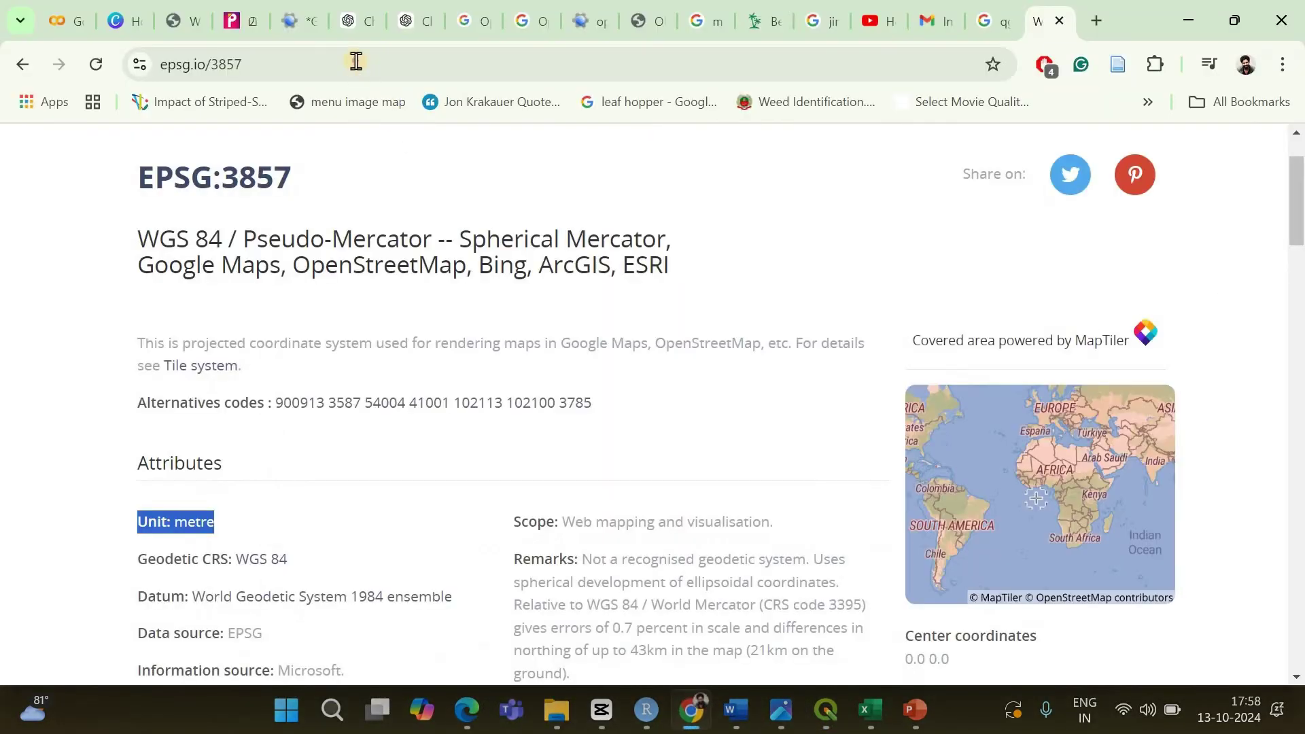
left_click(355, 61)
key("ctrl+a")
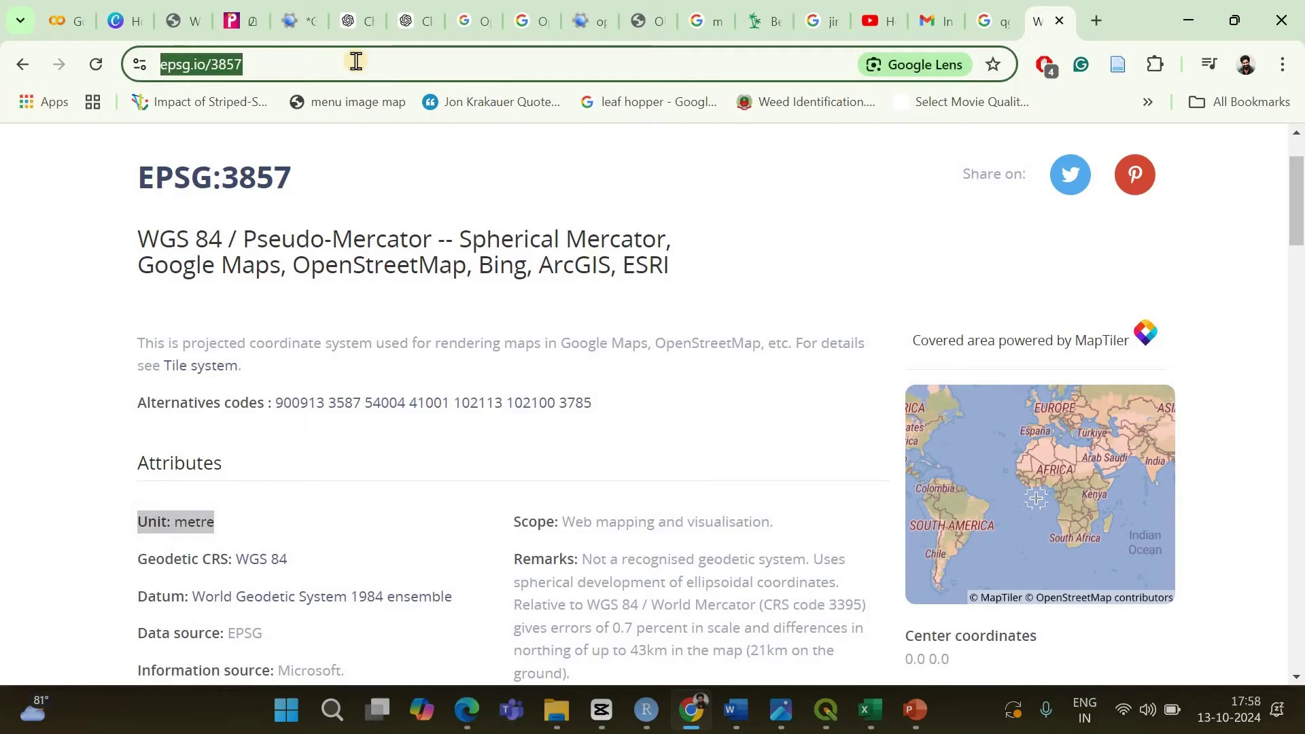
type("EPSG 4")
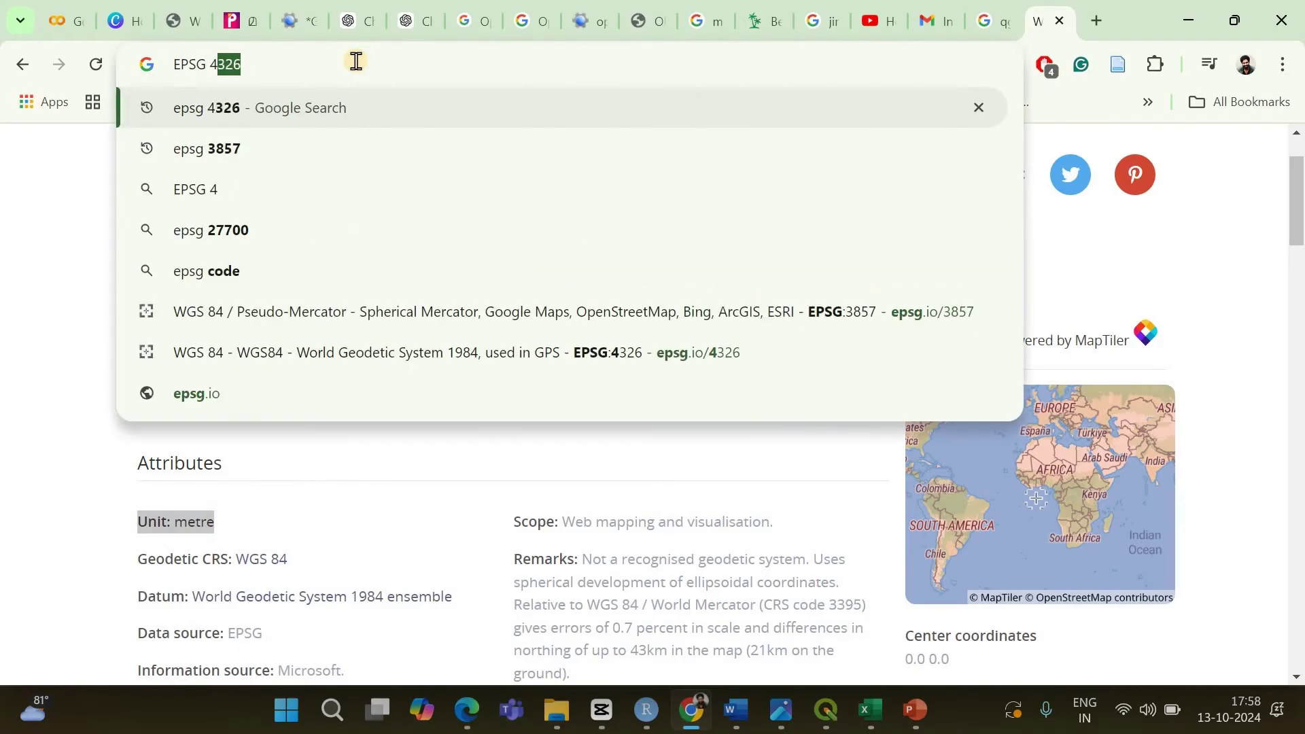
type("326")
key("Return")
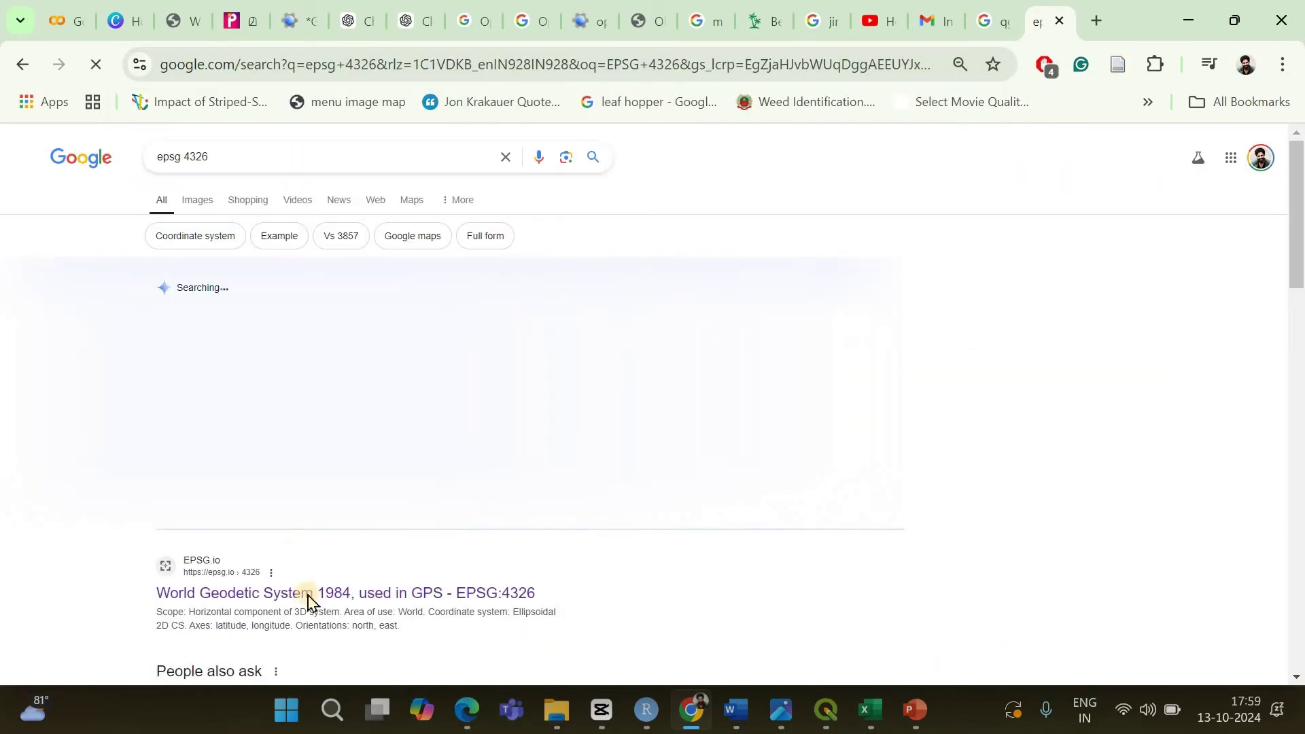
Open the epsg.io page for EPSG:4326 and examine its unit attribute
left_click(302, 603)
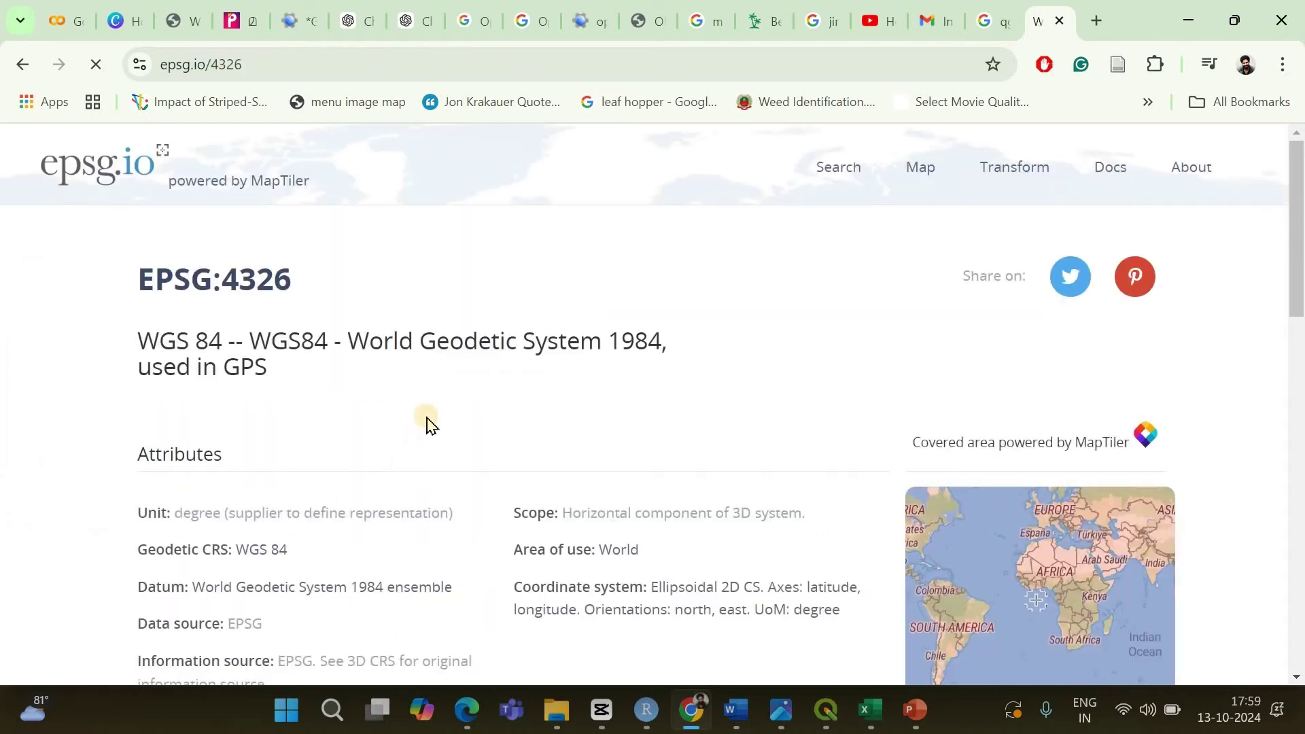
scroll(155, 414, "down", 1)
left_click_drag(160, 409, 244, 391)
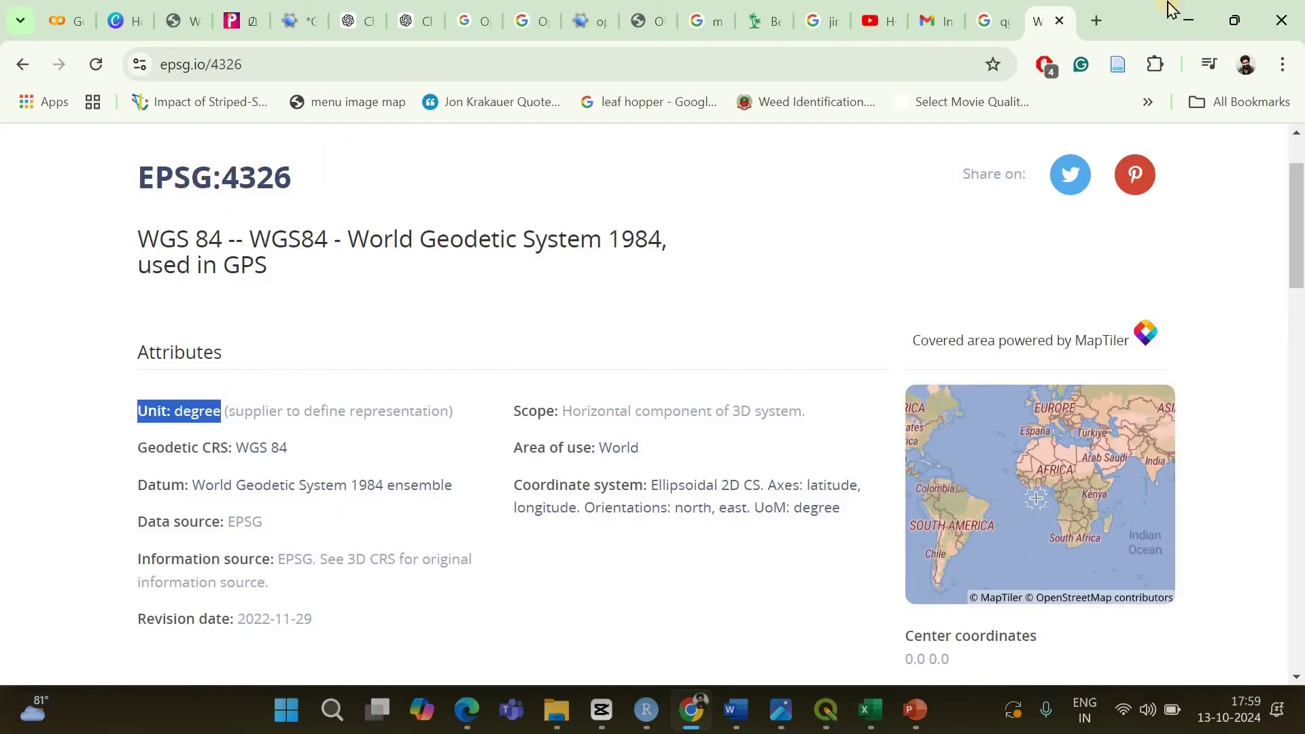
Return to QGIS, close the Buffer tool, and start exporting the Line layer's features in GeoPackage format
left_click(1186, 20)
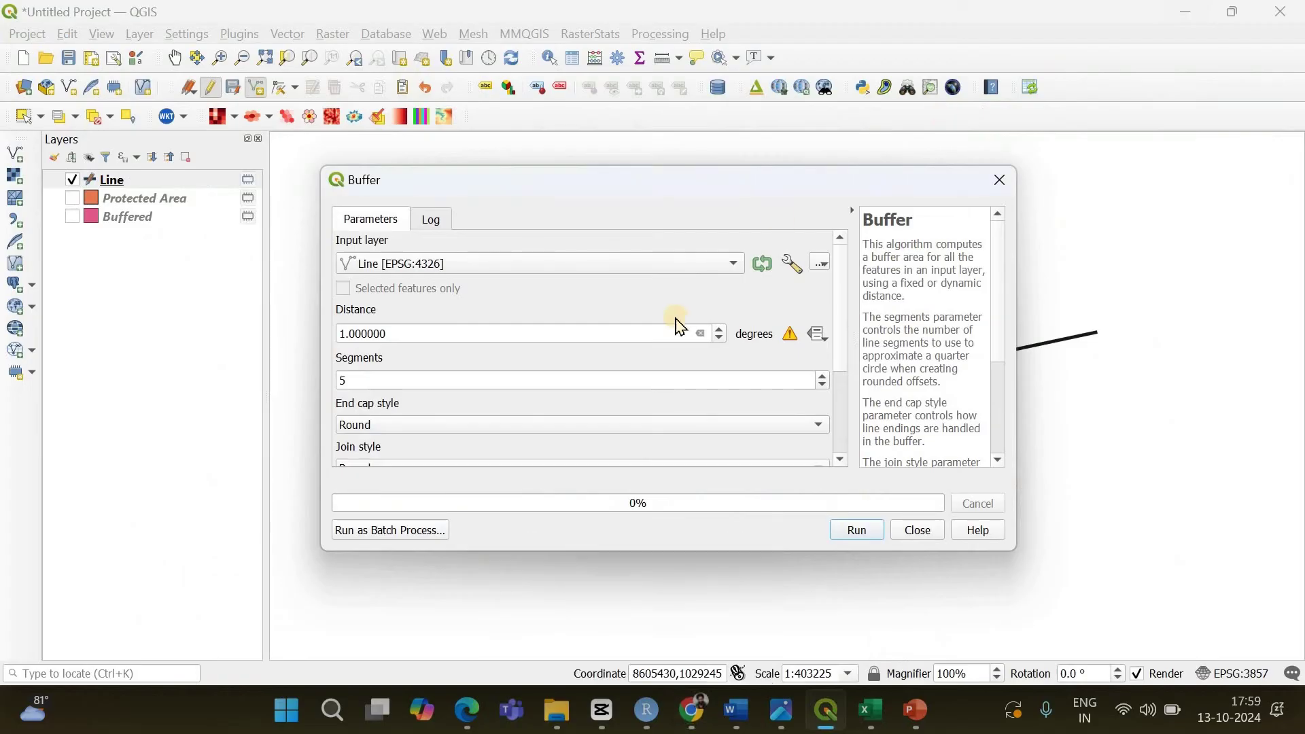
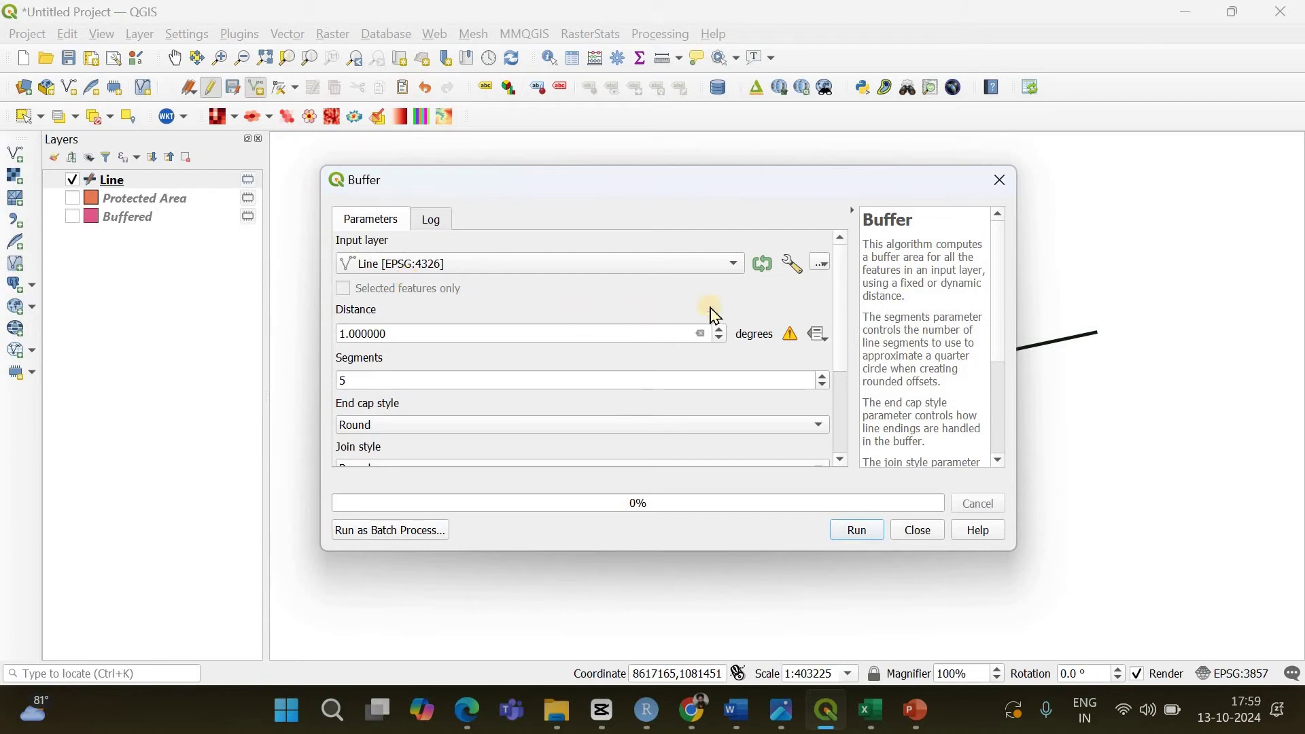
left_click(1004, 180)
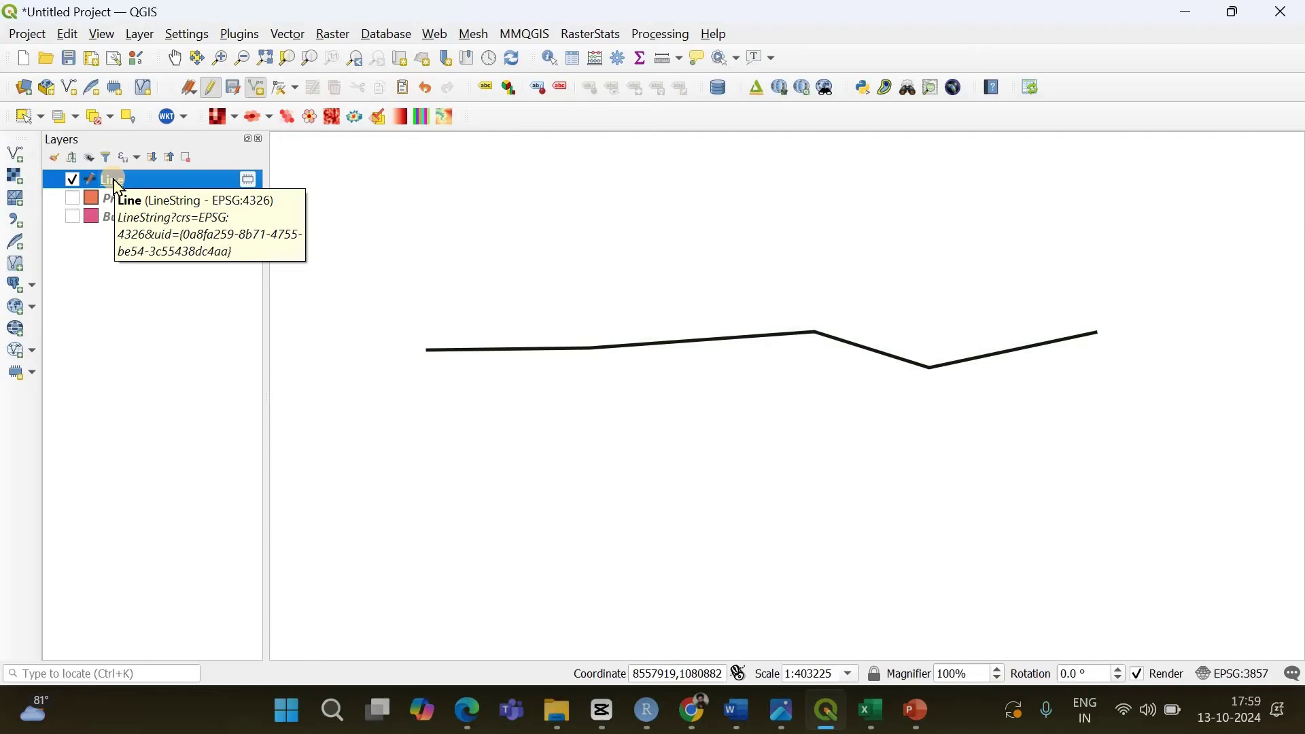
right_click(116, 184)
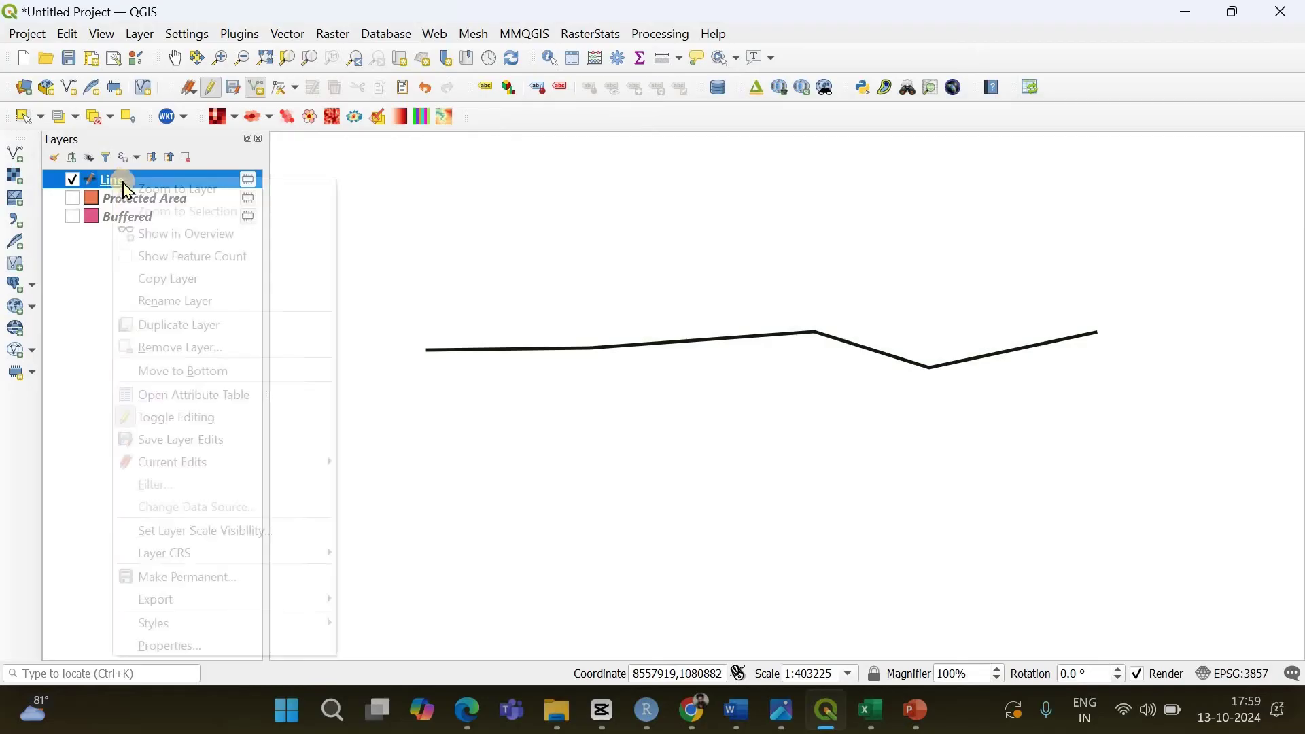
mouse_move(282, 599)
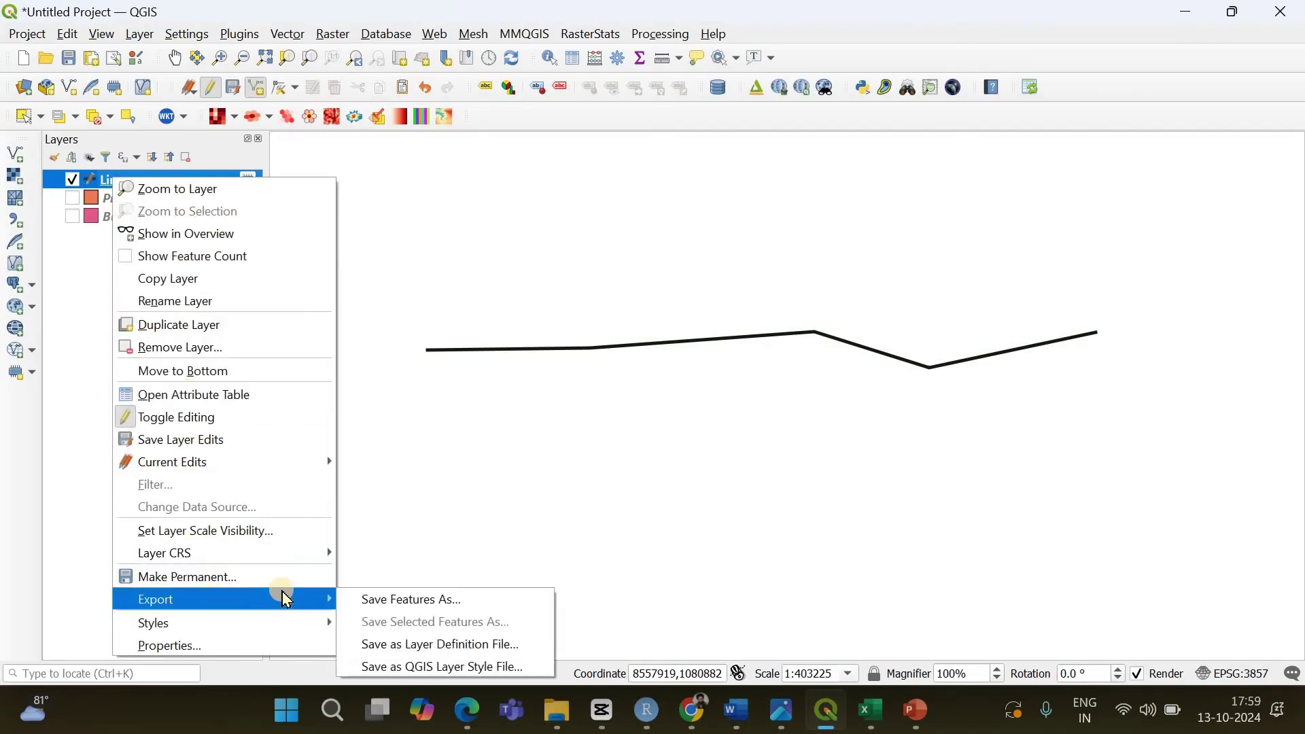
left_click(378, 602)
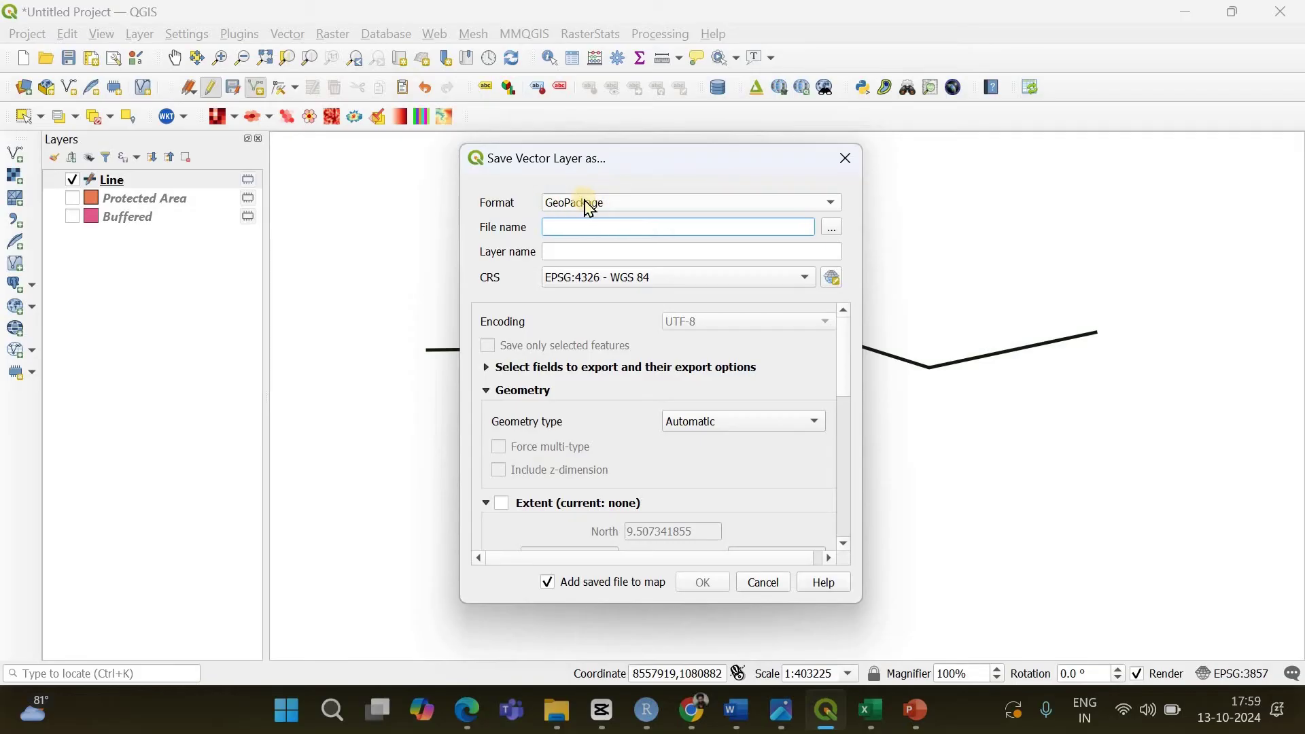
left_click(601, 204)
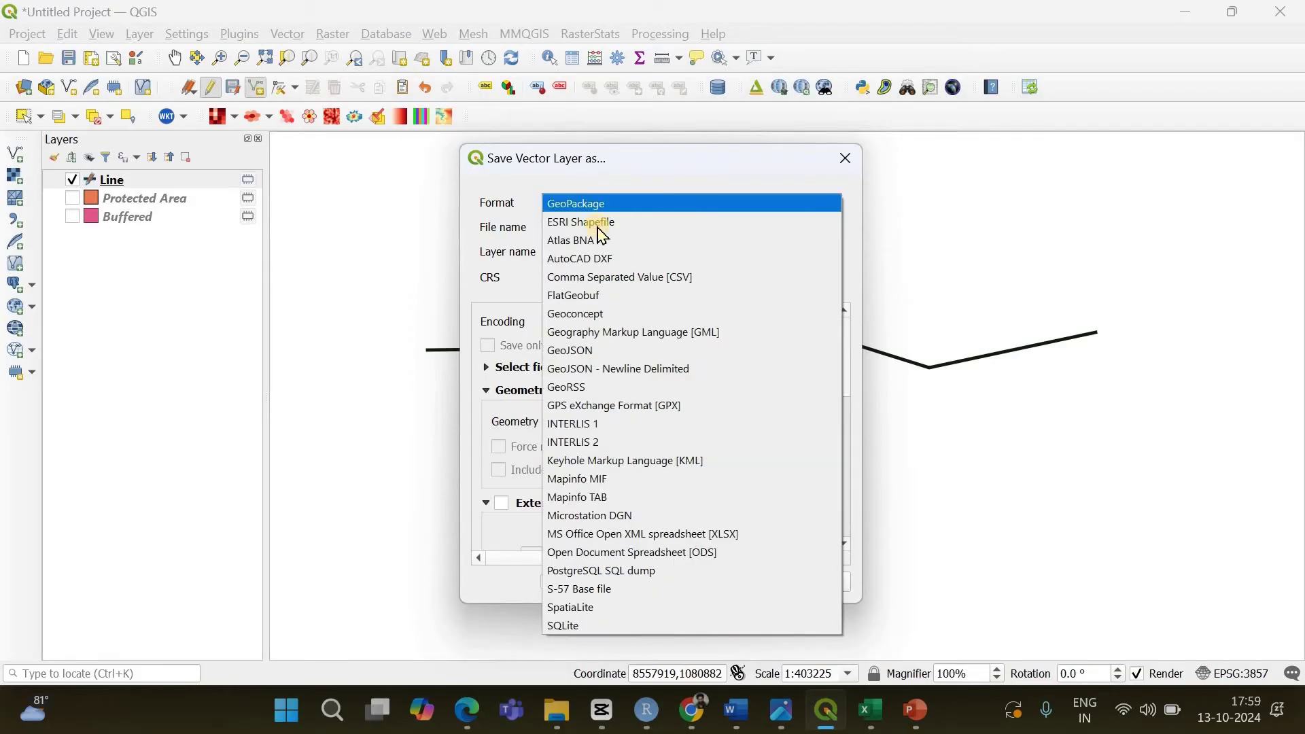
left_click(598, 204)
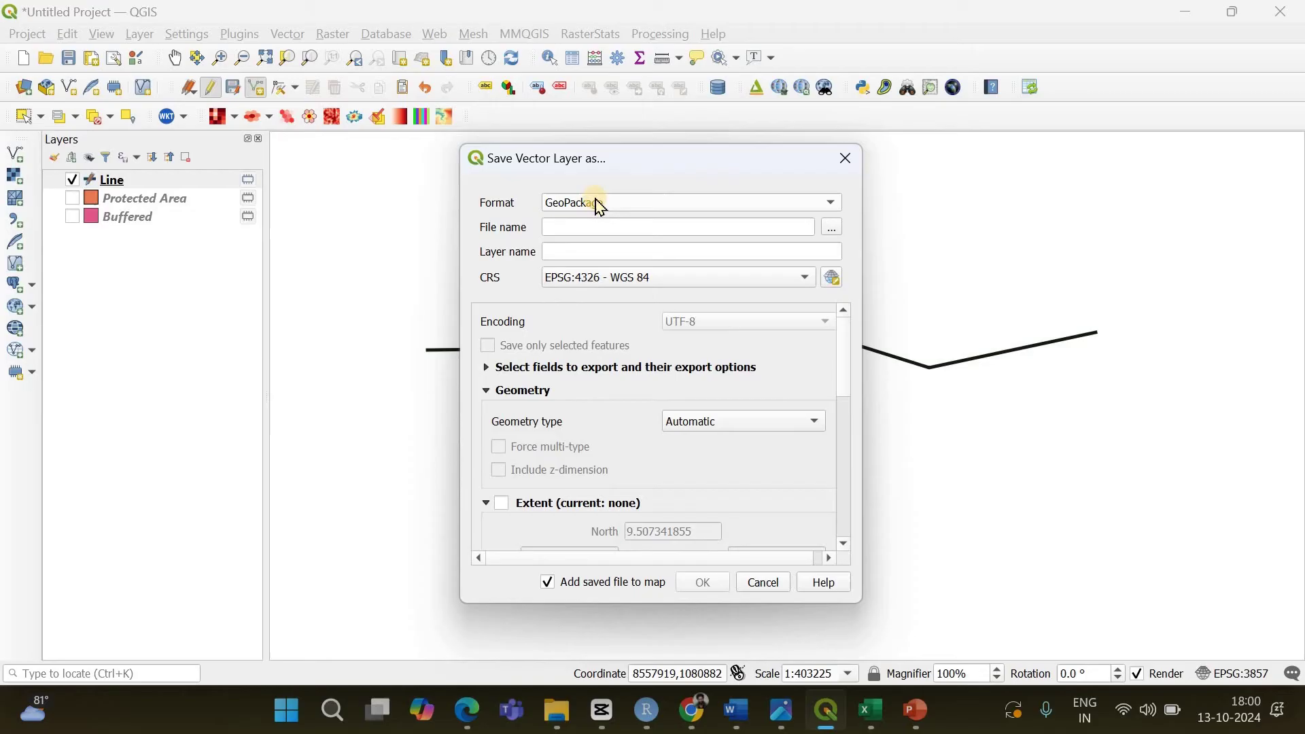
Name the exported file and its layer Line_string
left_click(574, 233)
type("li")
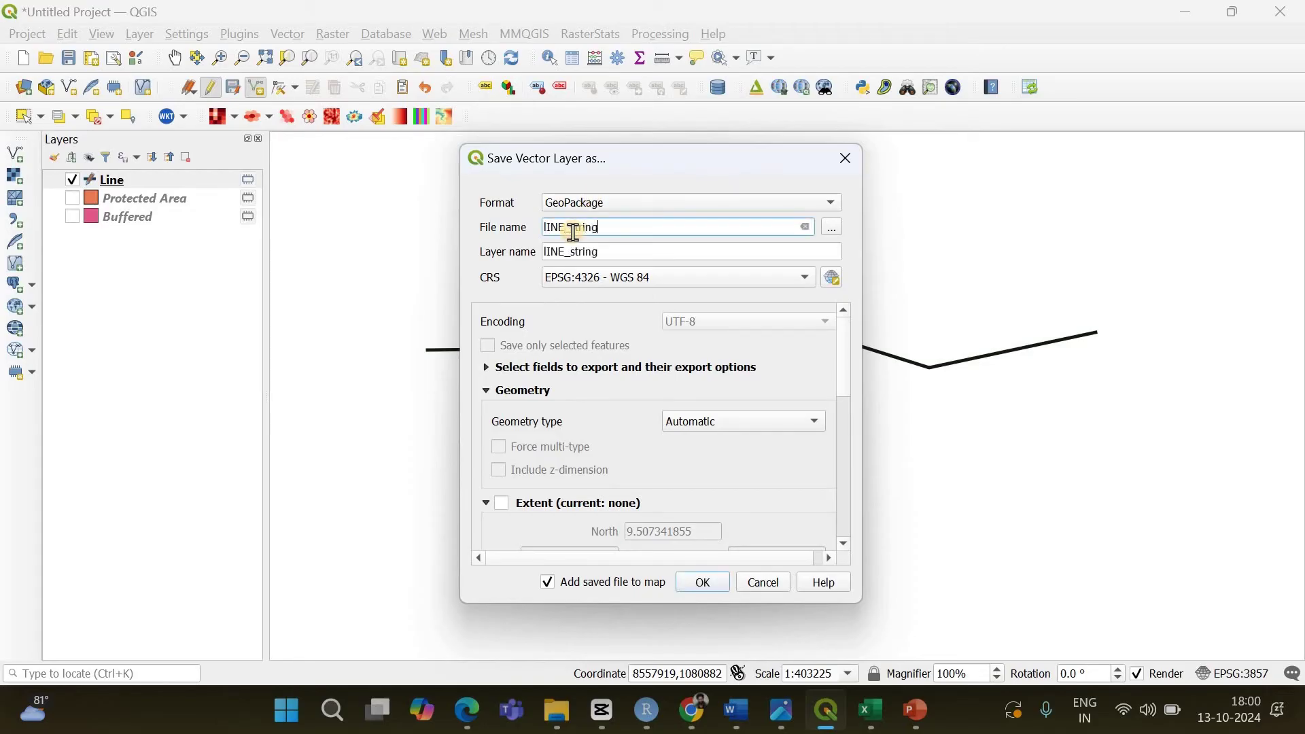
left_click(401, 238)
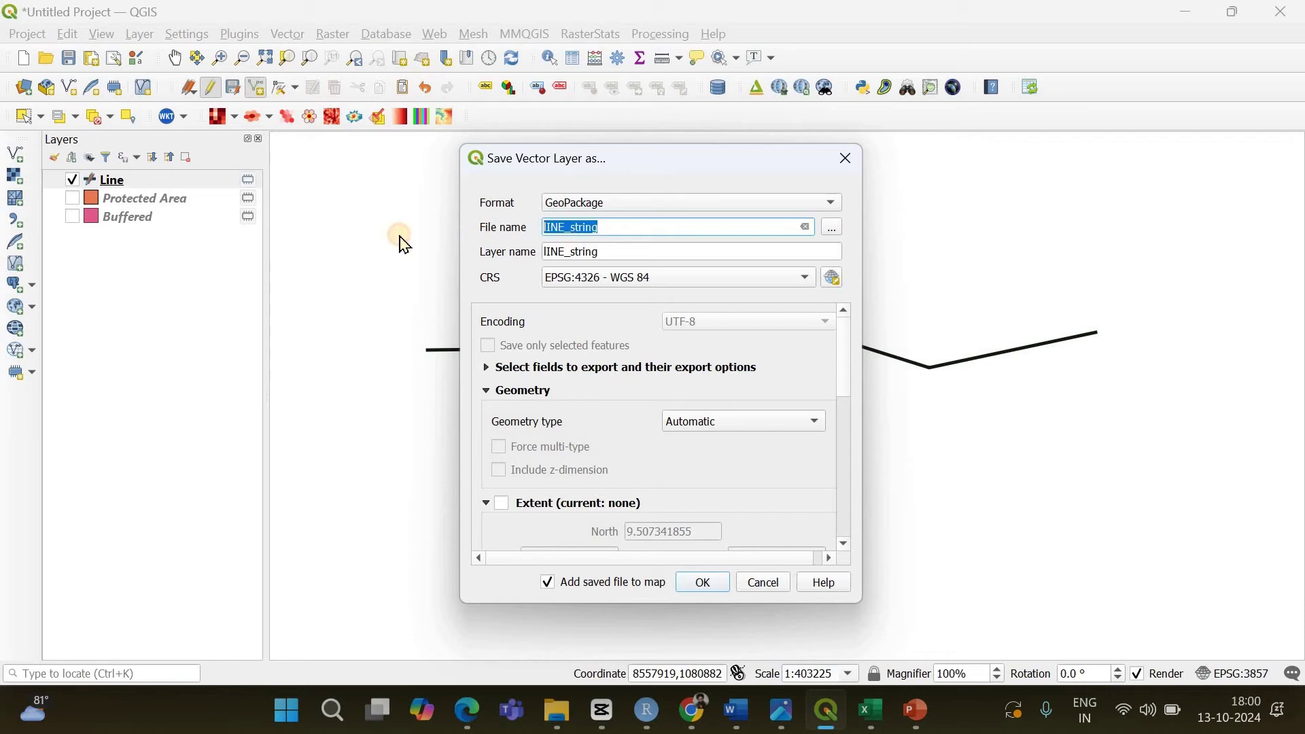
type("Line")
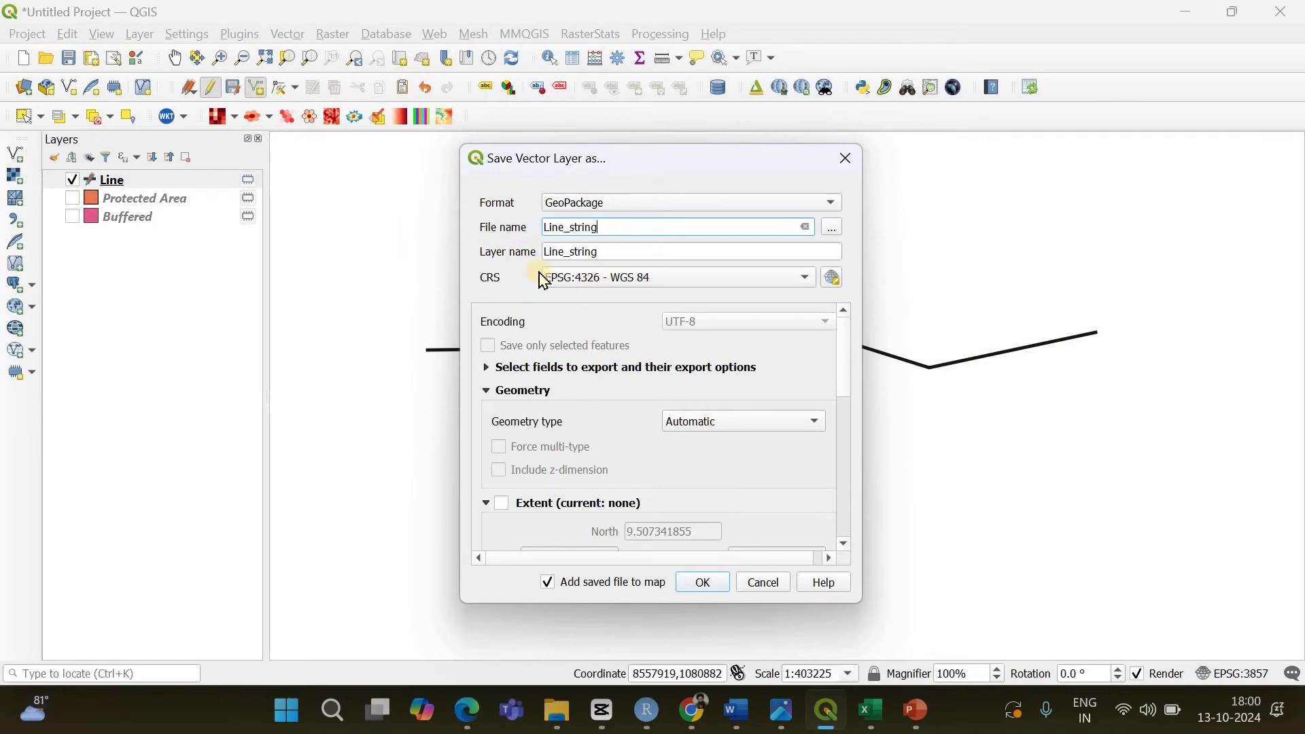
Export the layer in the project CRS EPSG:3857 - WGS 84 / Pseudo-Mercator and hide the original Line layer
left_click(590, 285)
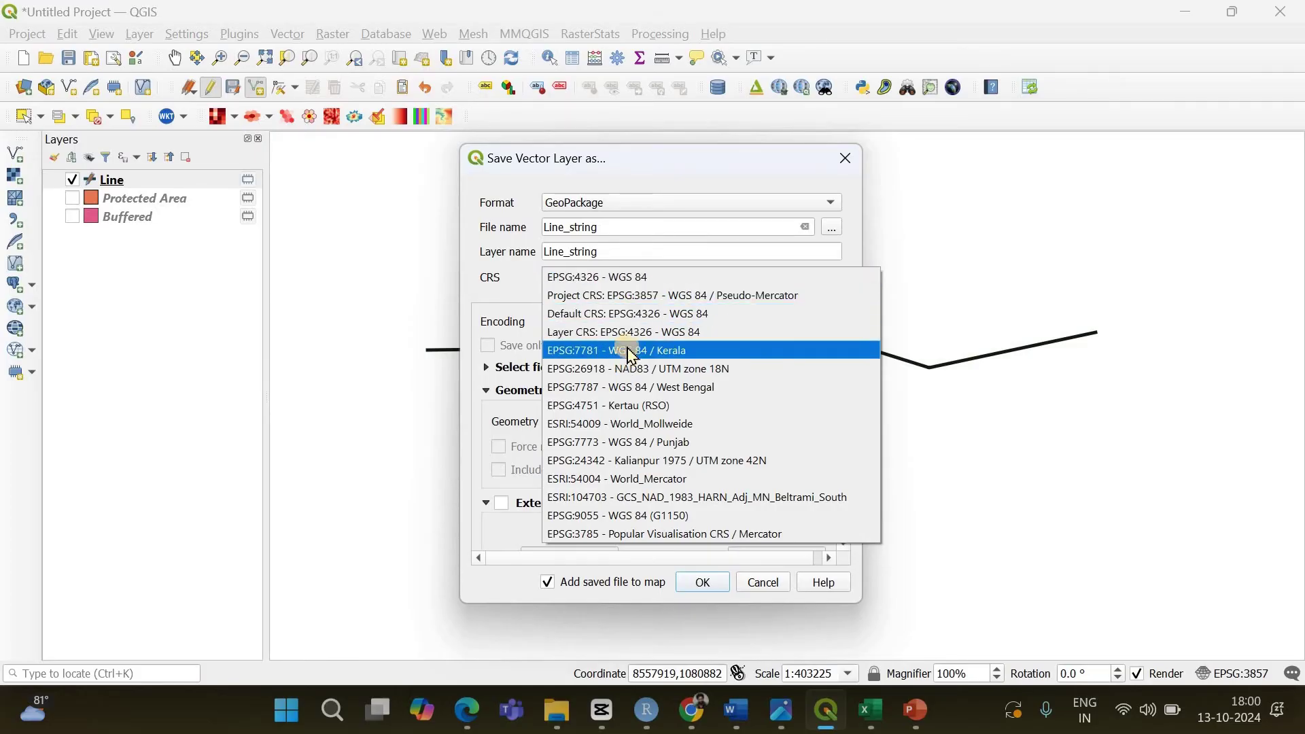
left_click(642, 297)
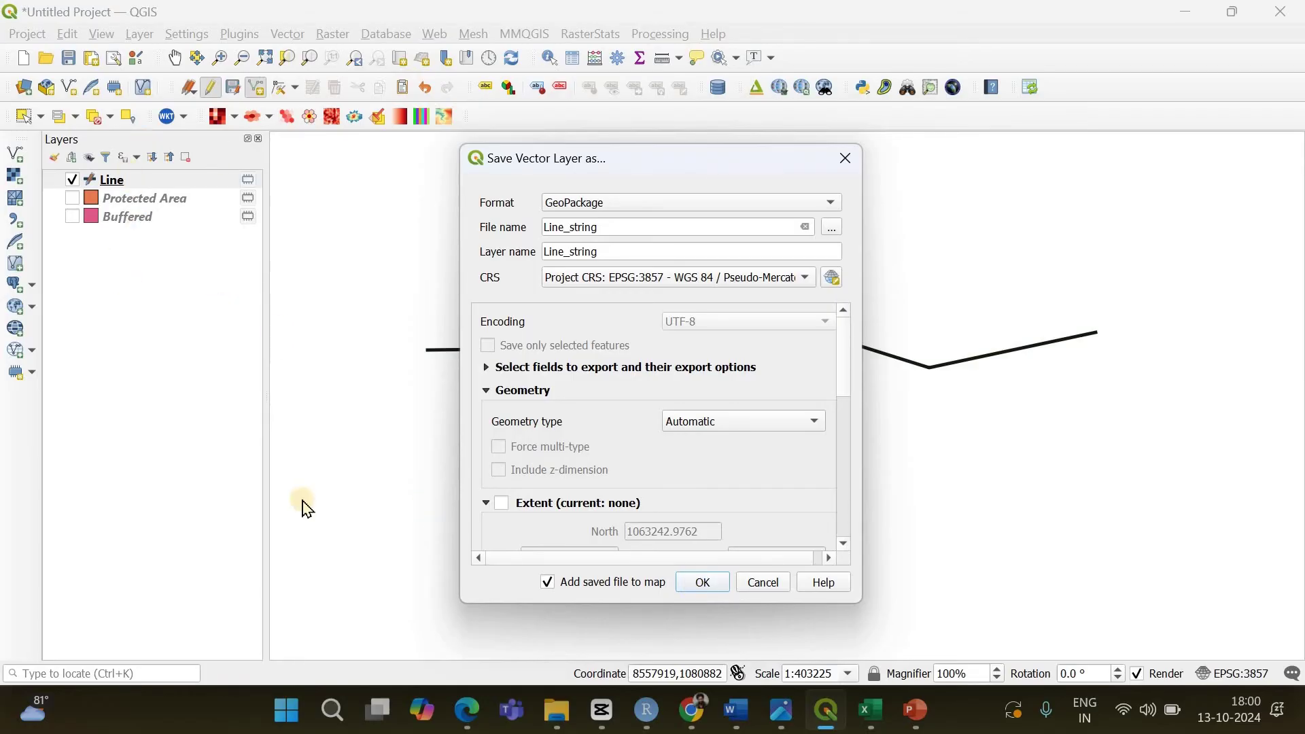
left_click(702, 581)
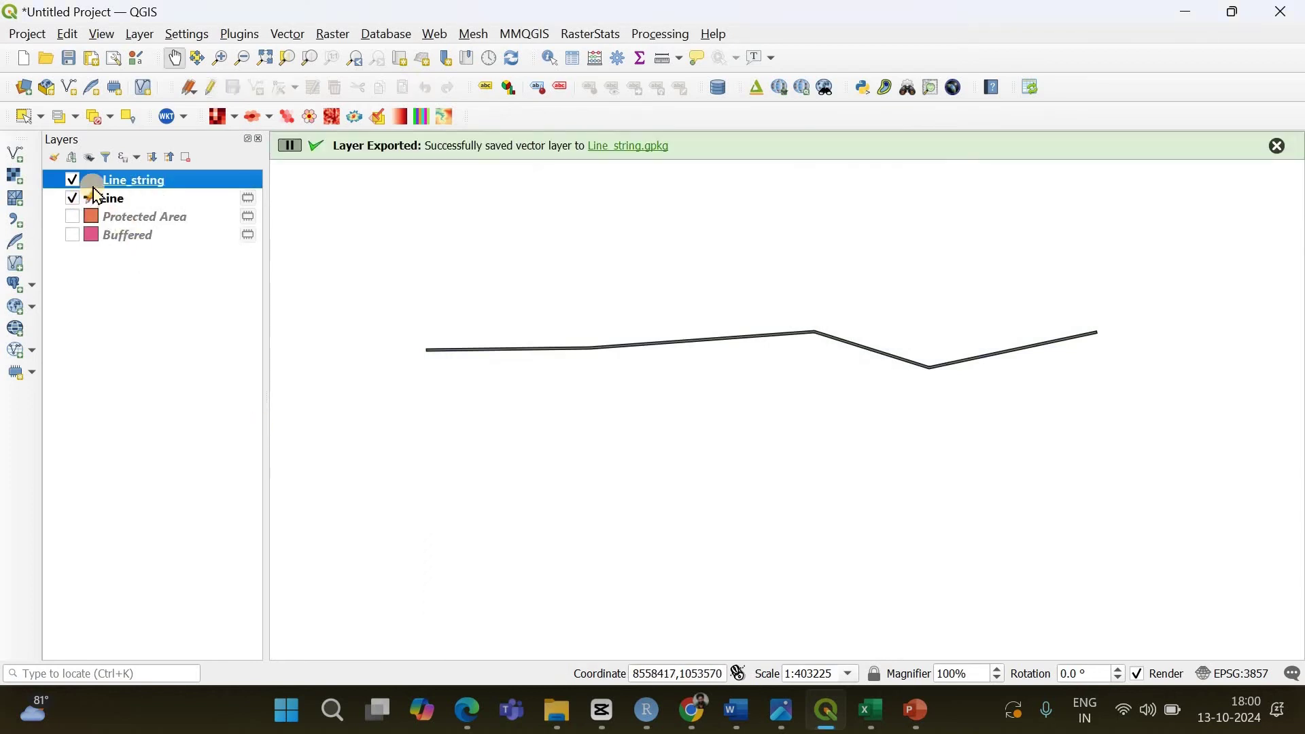
left_click(74, 198)
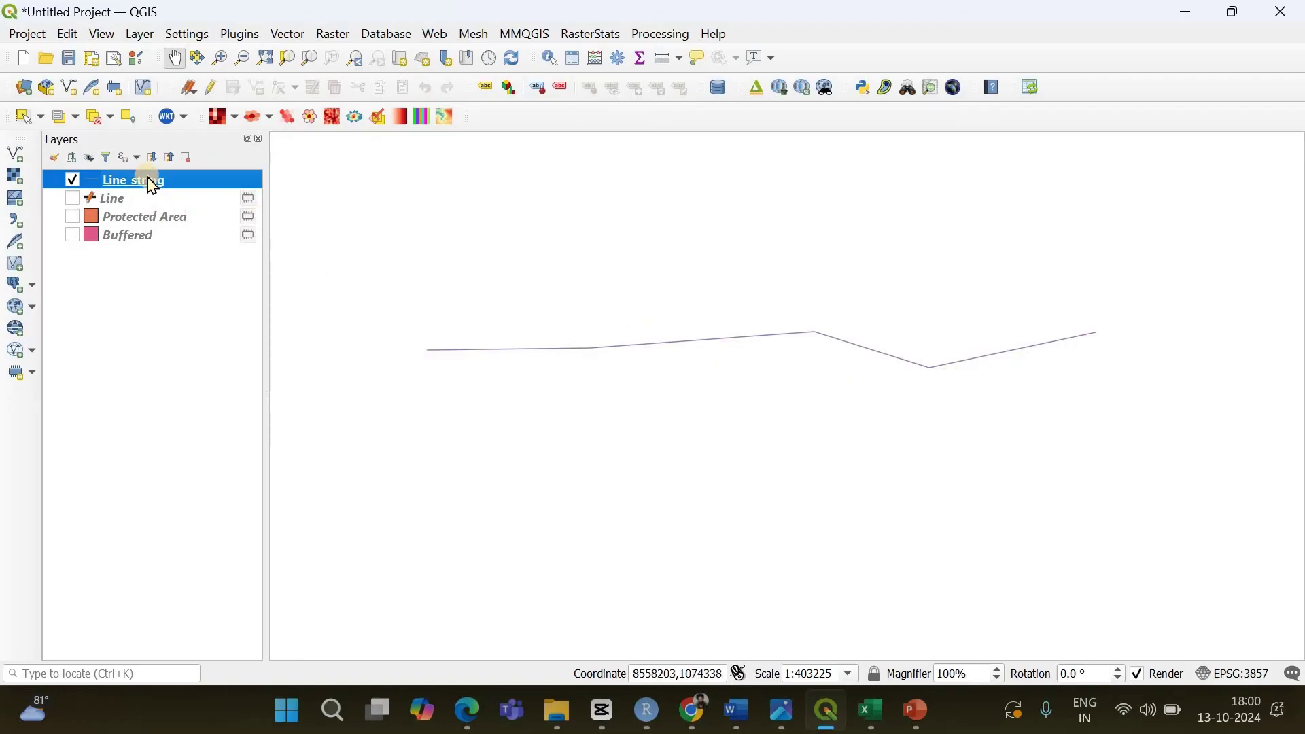
Set the Line_string layer's simple line color to black and its stroke width to 0.66 millimeters
right_click(274, 605)
left_click(272, 601)
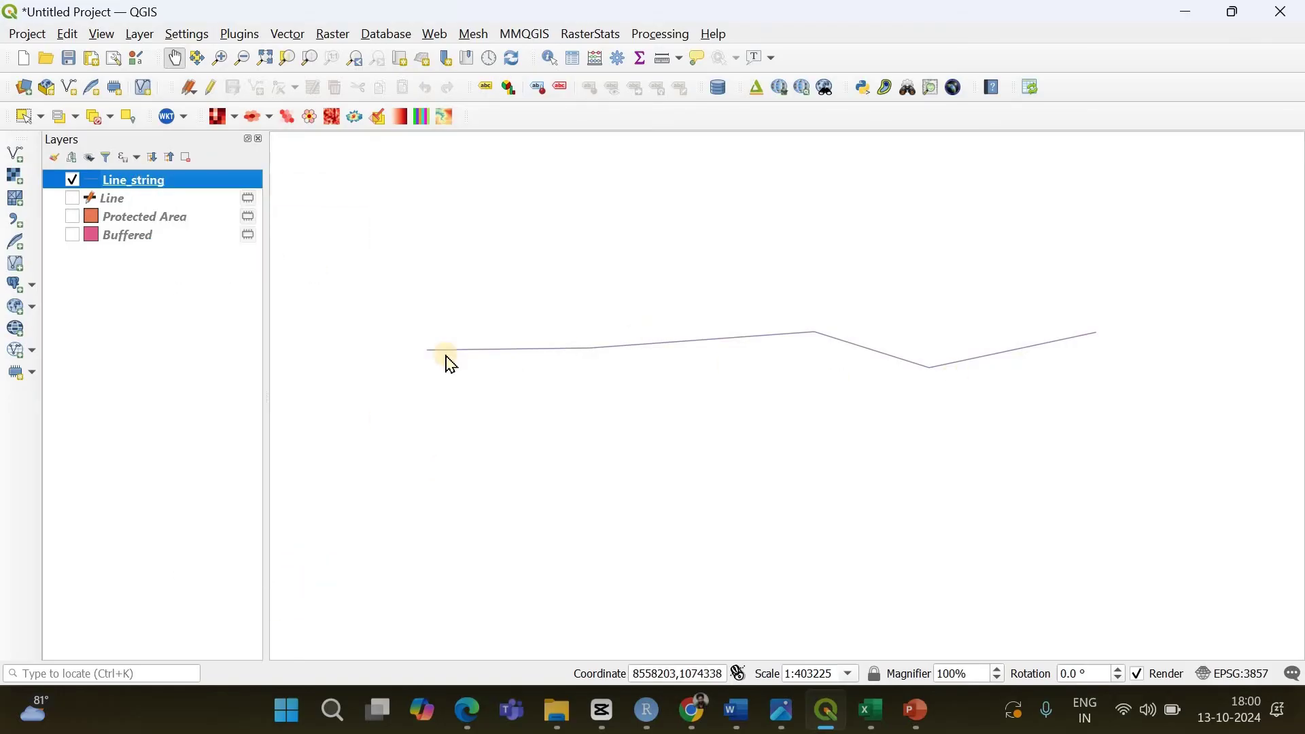
left_click(532, 204)
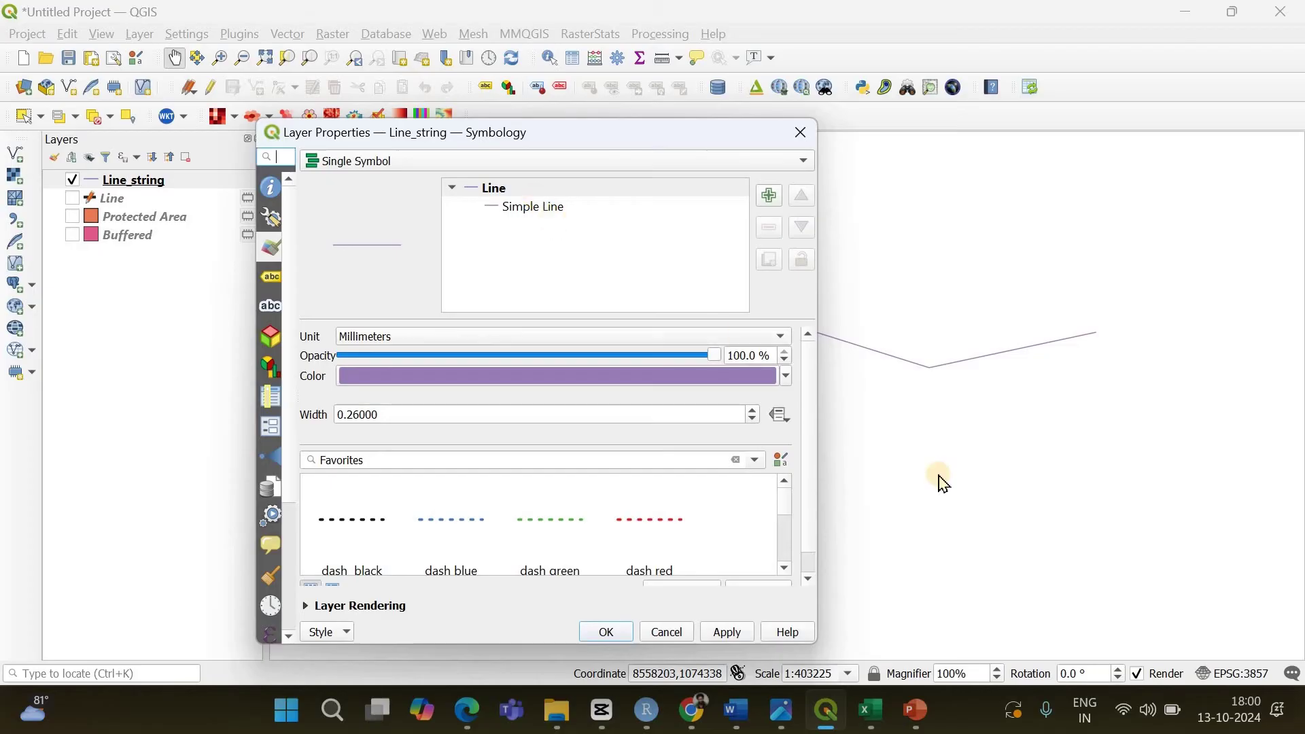
left_click(745, 370)
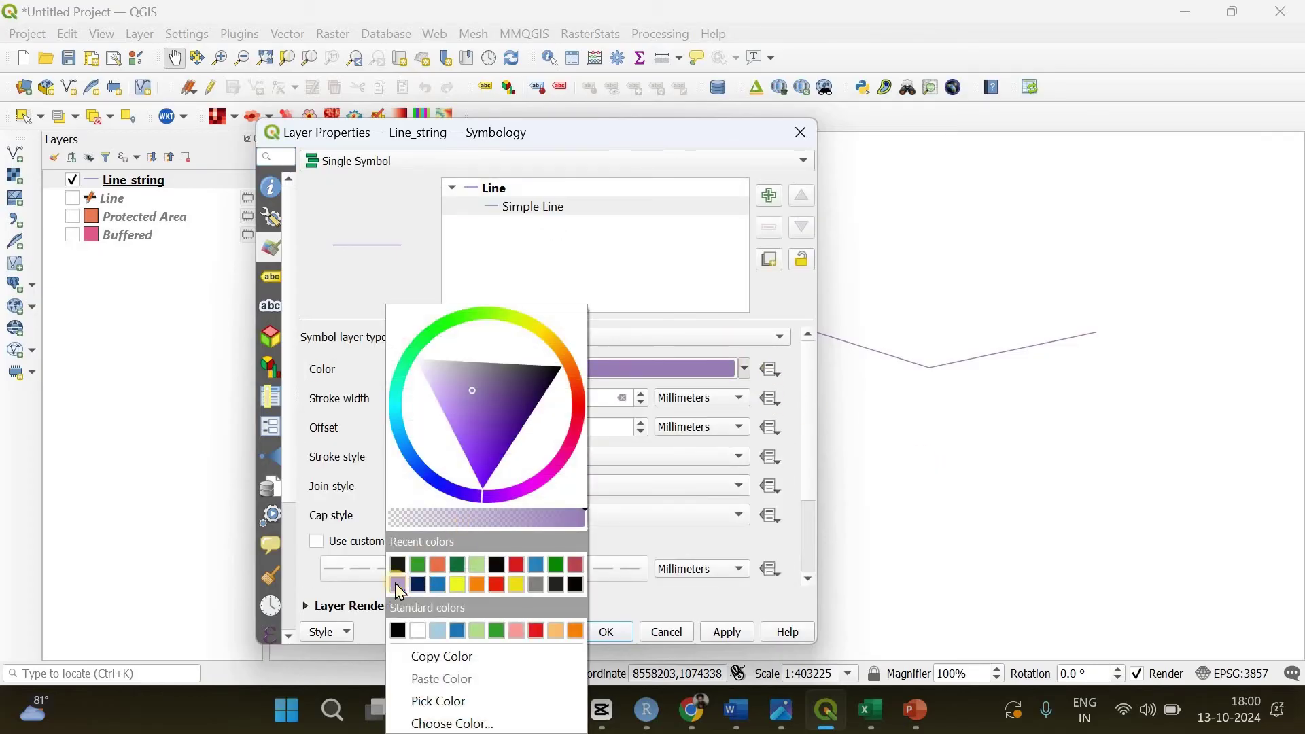
left_click(642, 408)
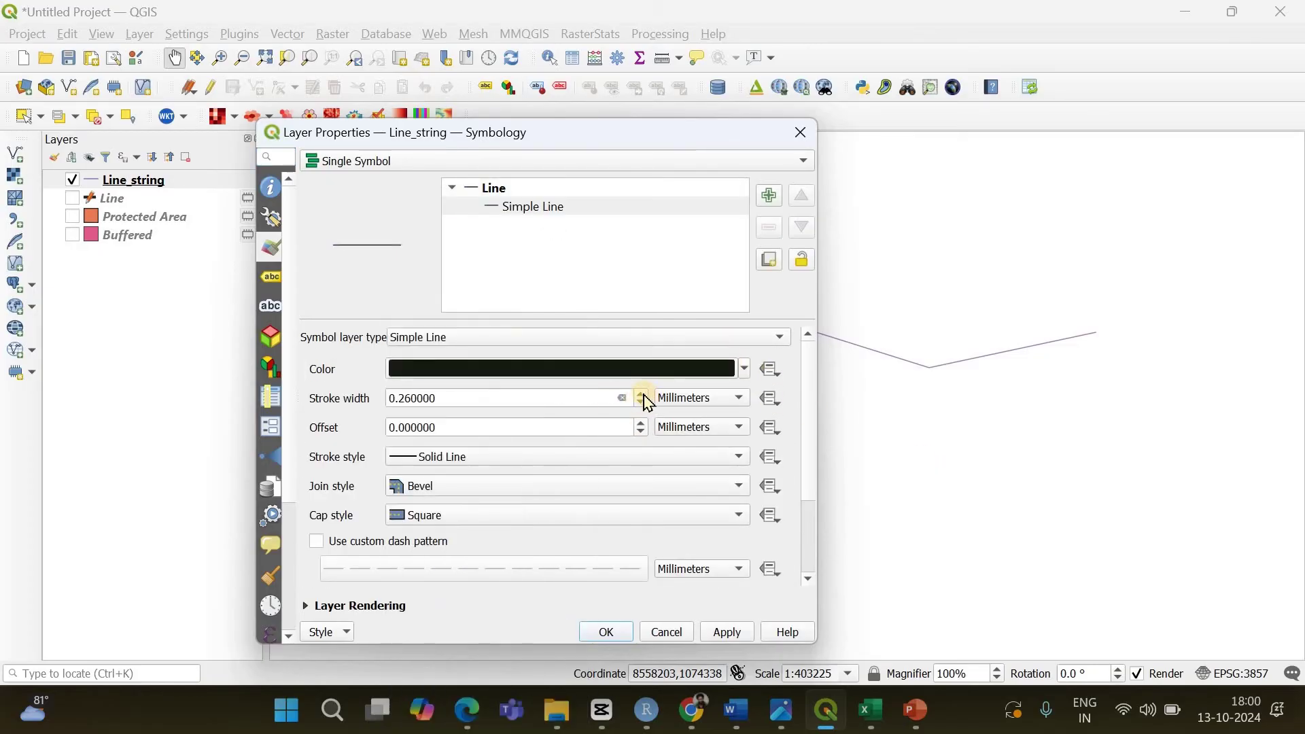
double_click(644, 396)
left_click(726, 632)
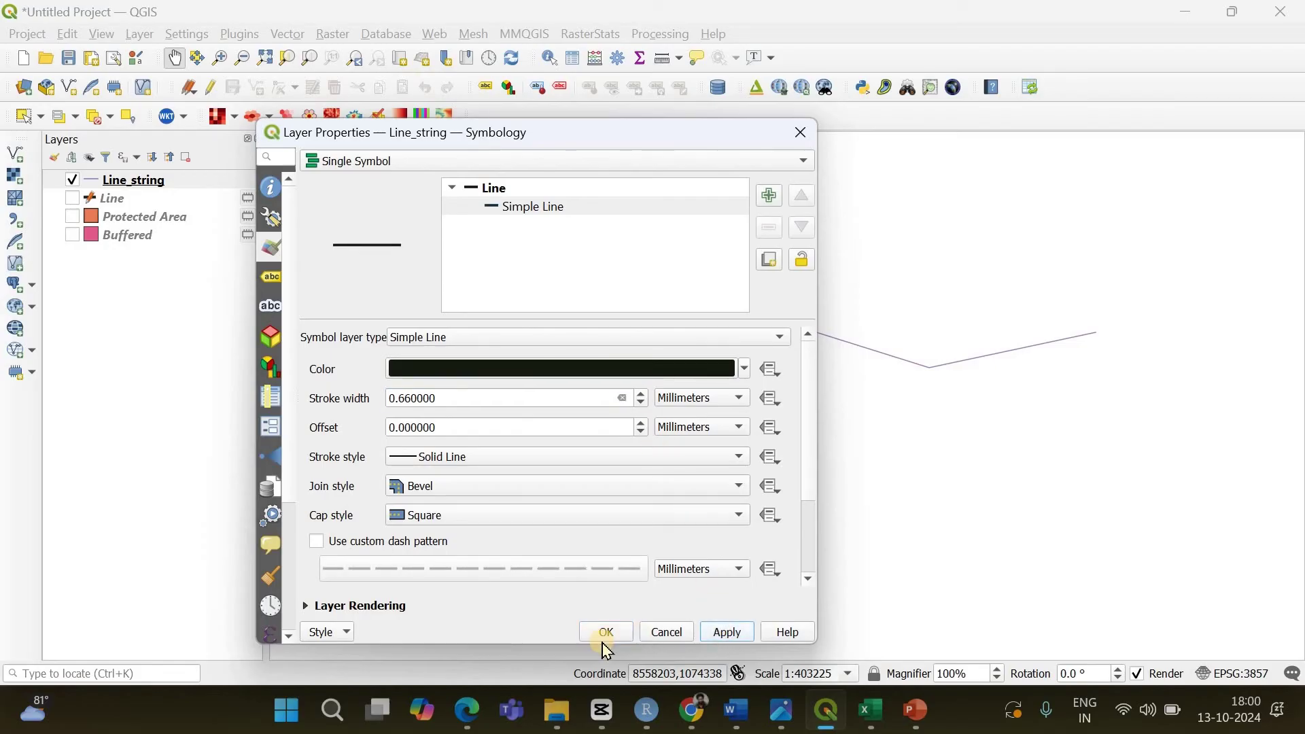
left_click(608, 632)
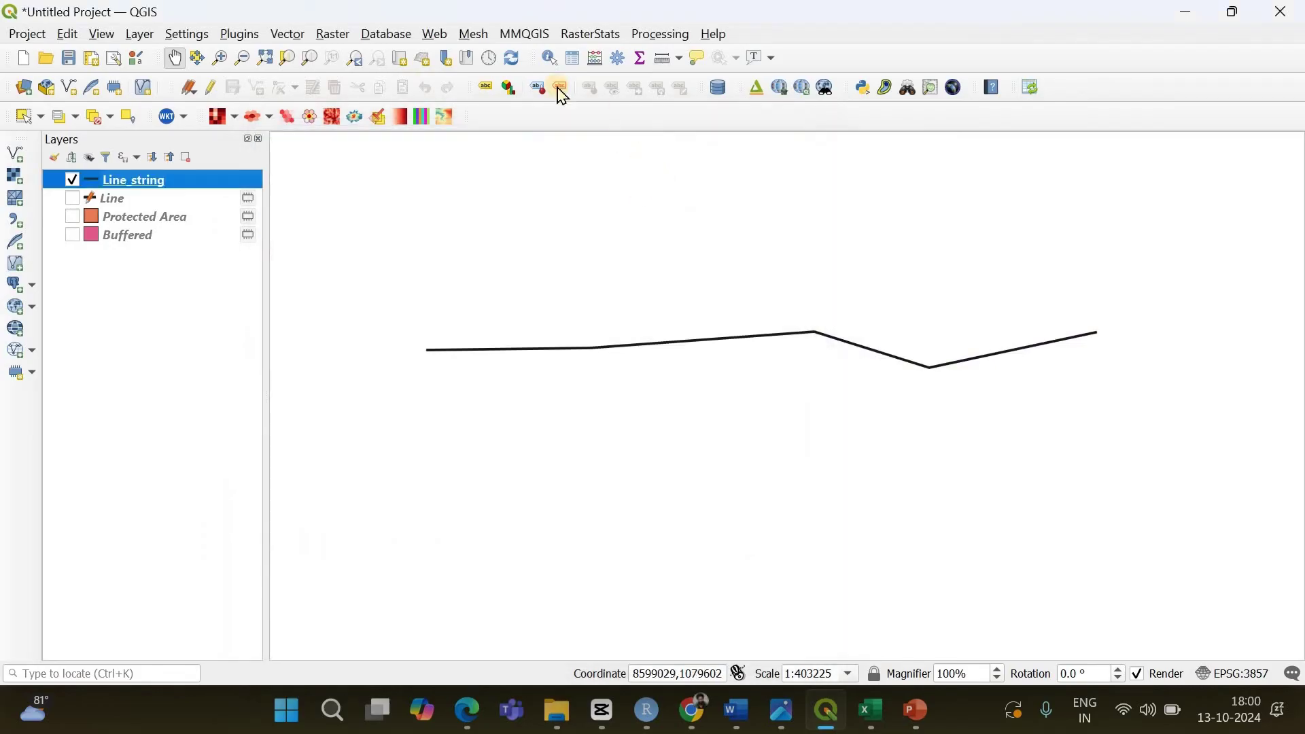
Buffer the Line_string layer by 1000 meters with round end caps into a temporary layer, and close the Buffer tool
left_click(294, 37)
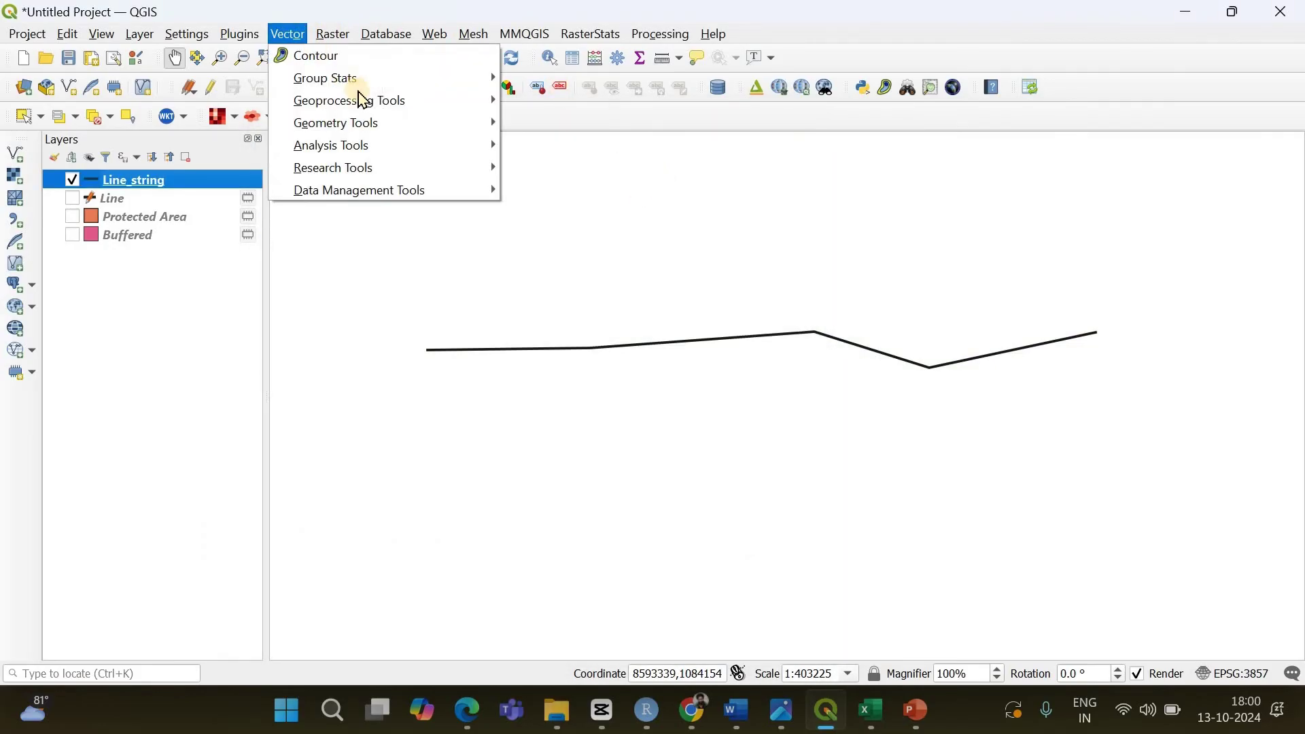
mouse_move(456, 100)
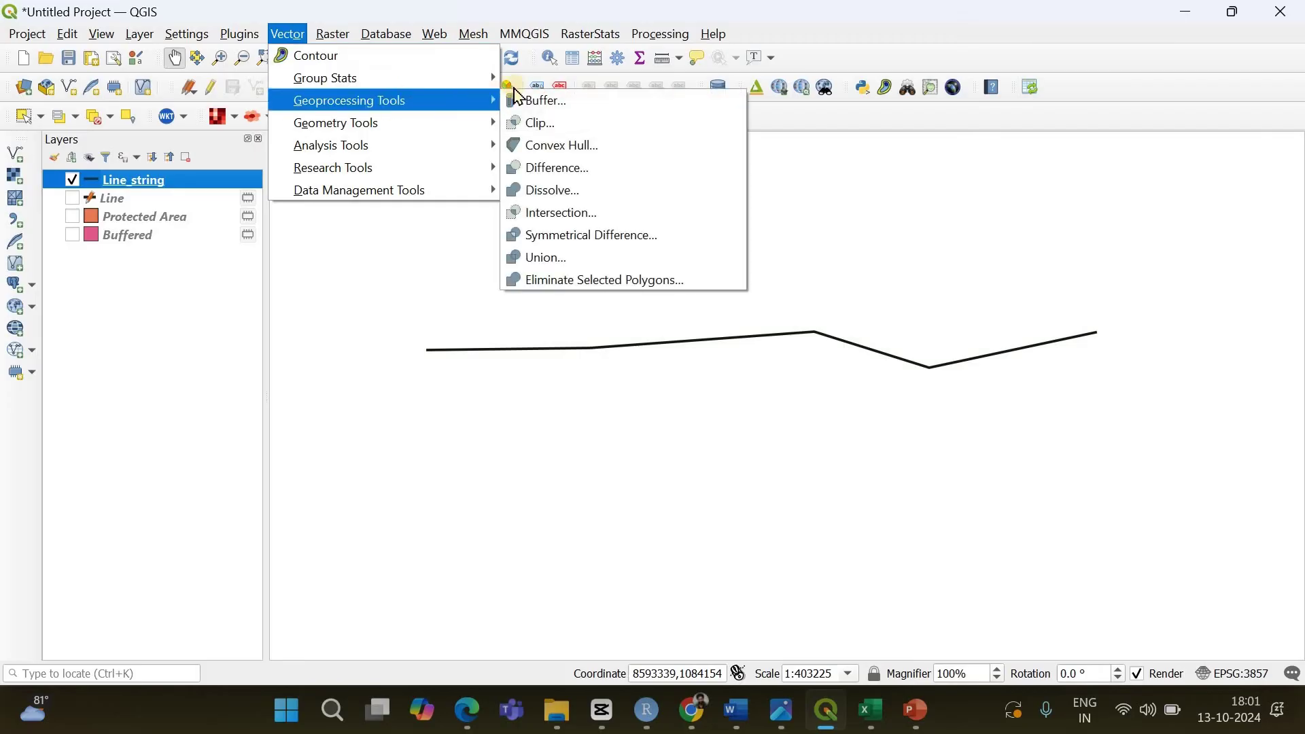
left_click(556, 107)
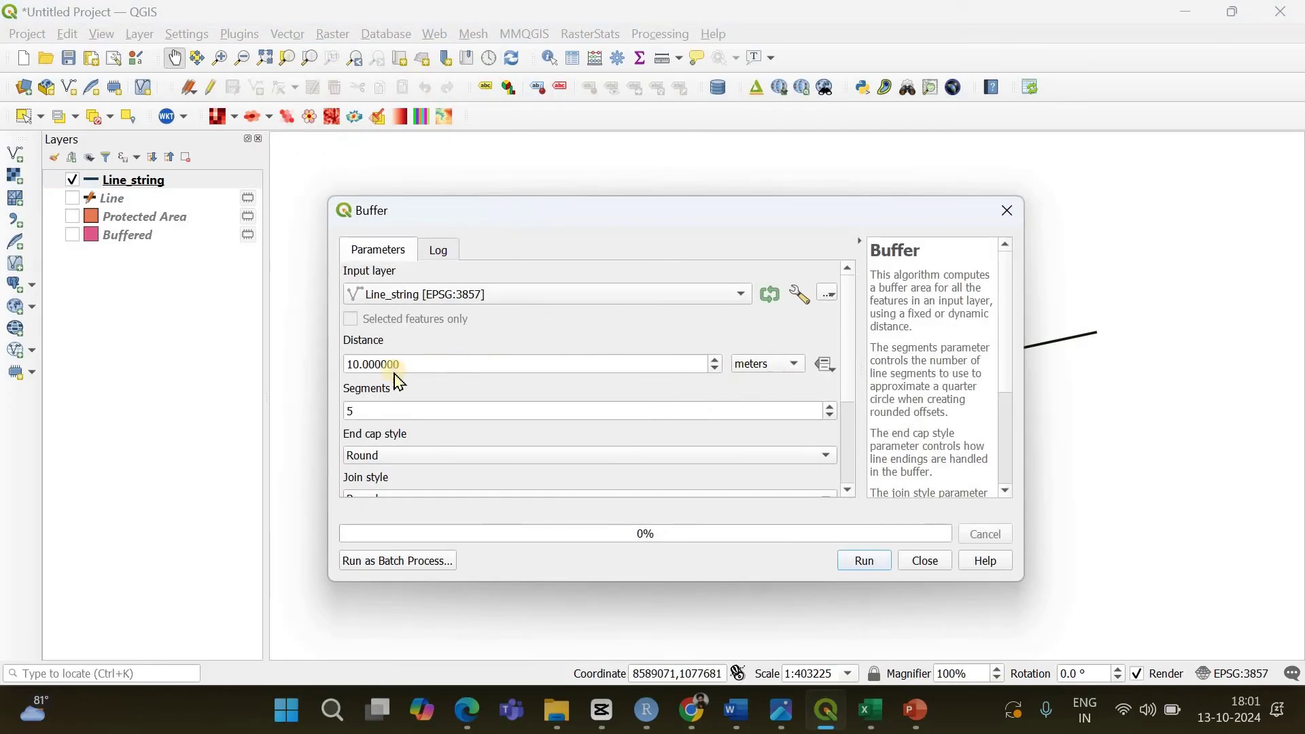
left_click(361, 364)
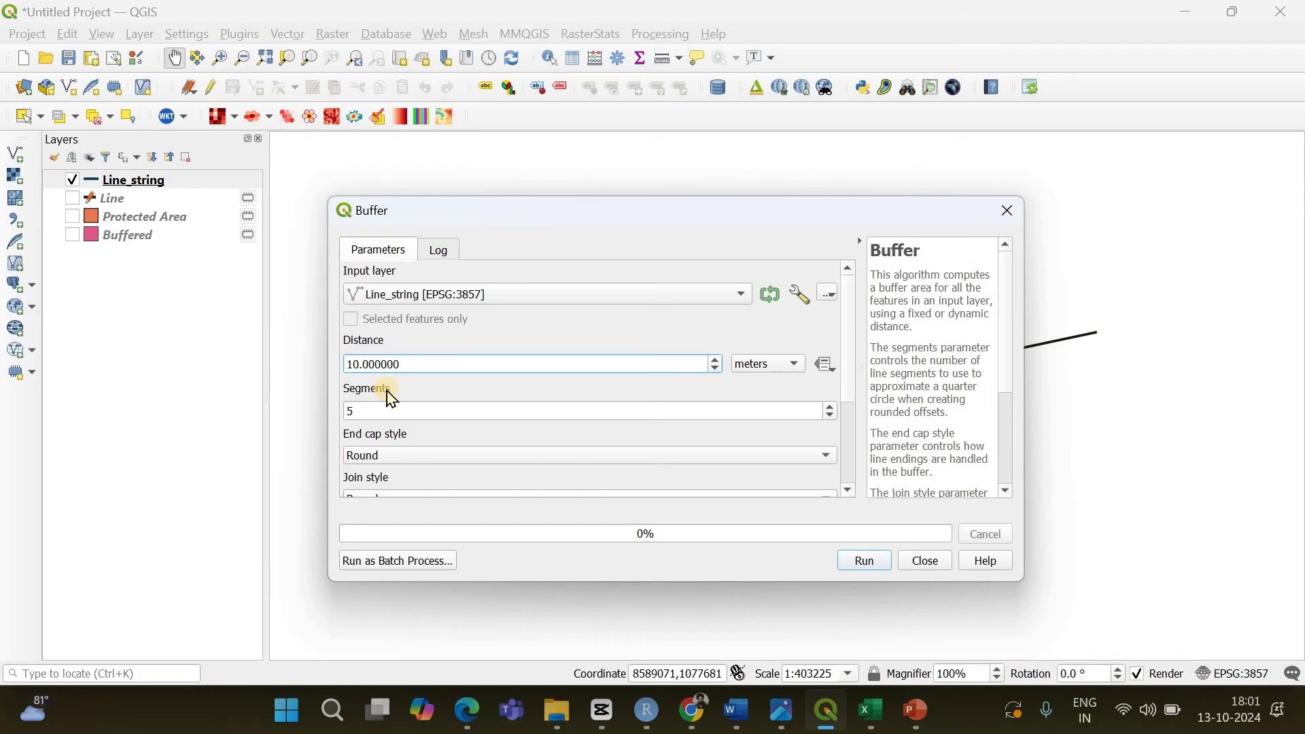
type("00")
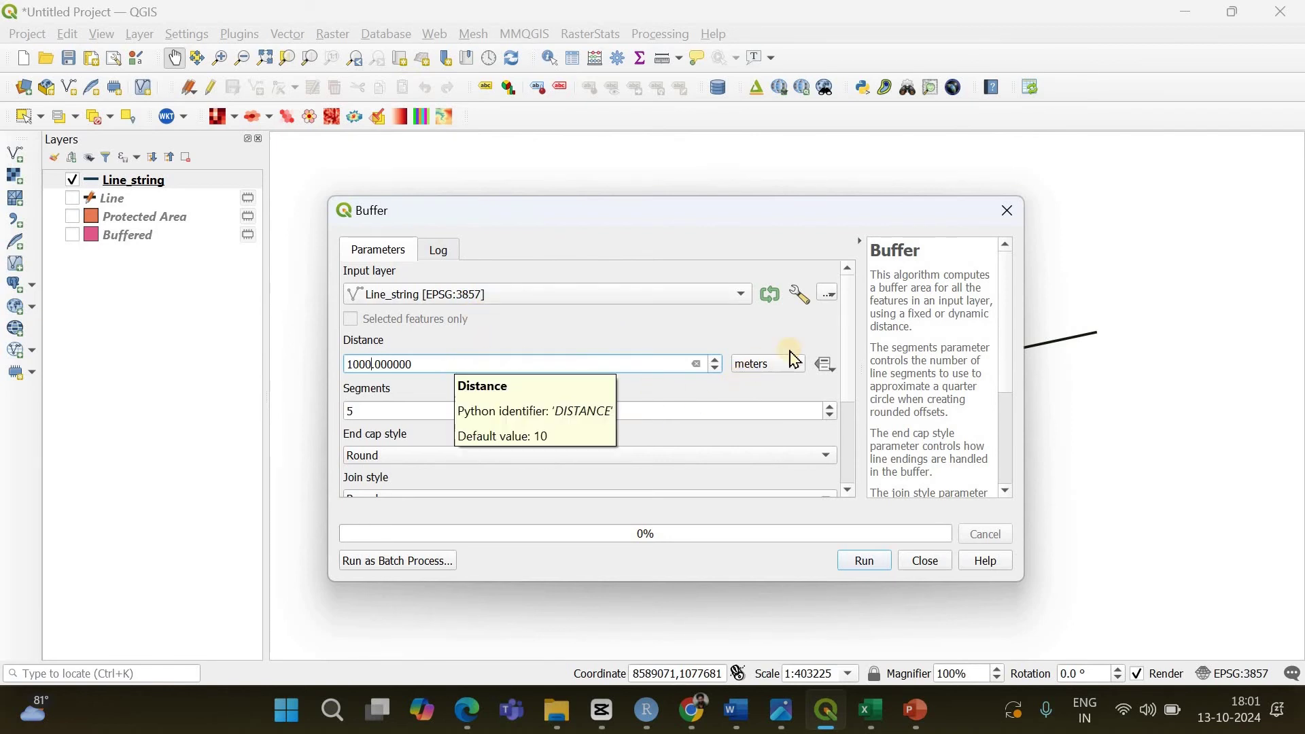
scroll(827, 417, "down", 4)
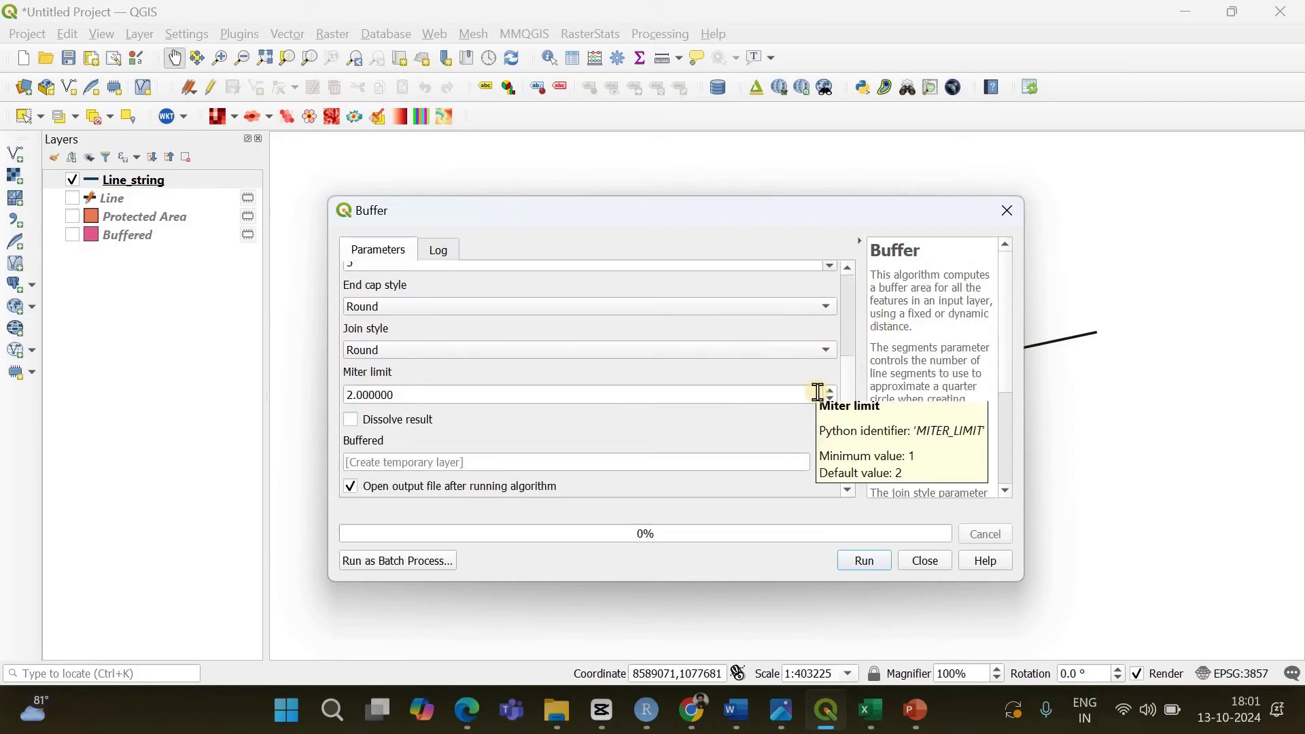
left_click(846, 560)
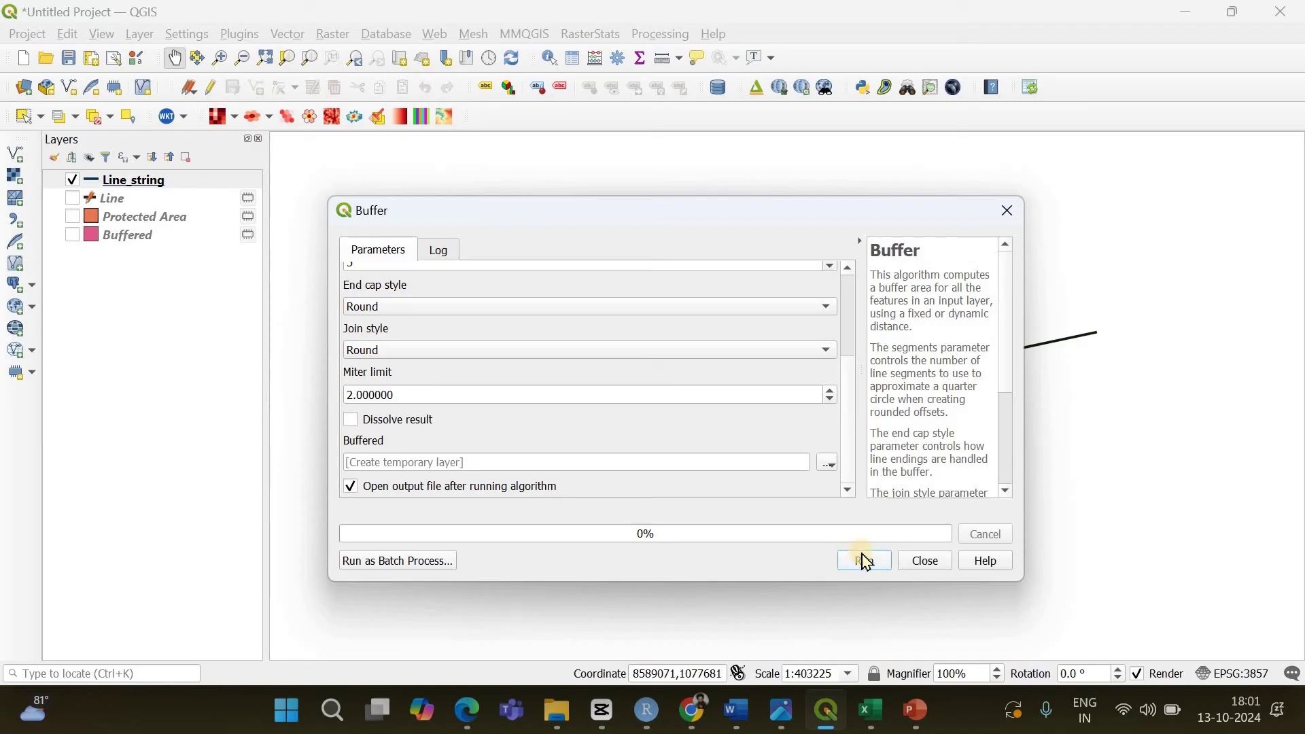
left_click(925, 560)
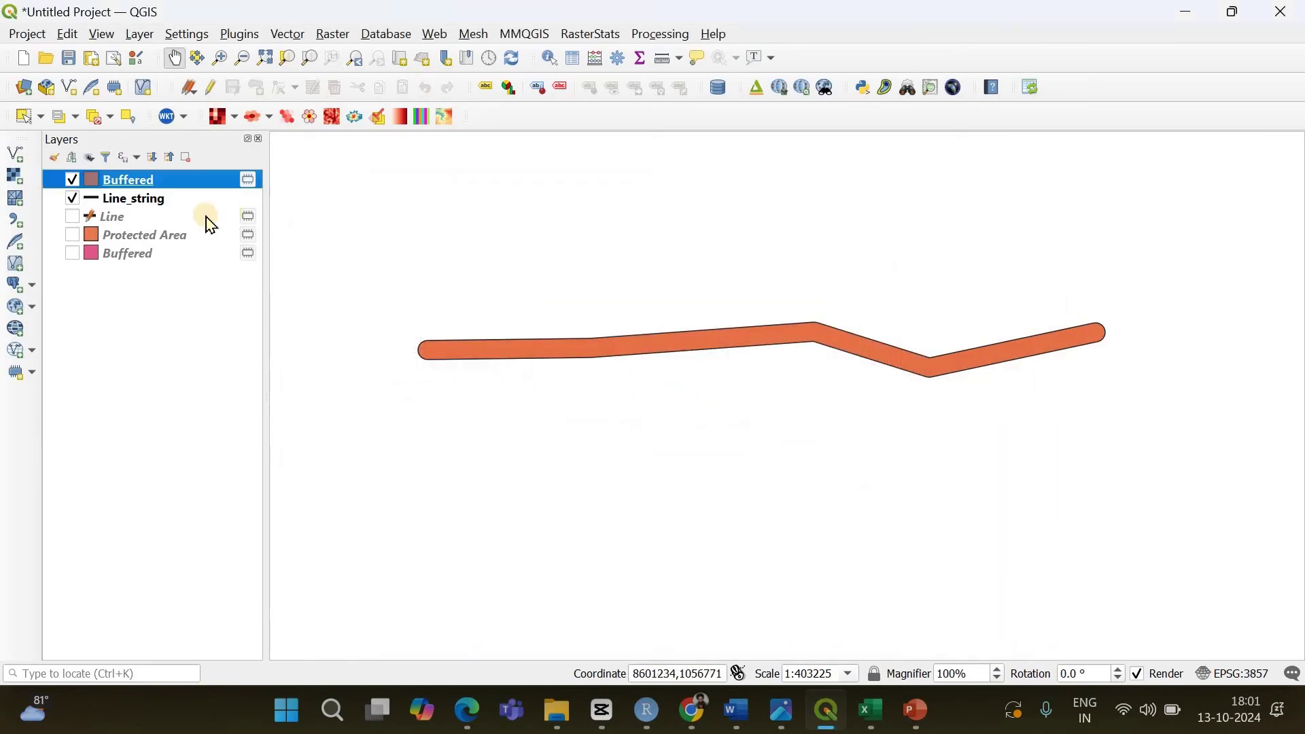
Place the Line_string layer above its buffer to inspect the two together, and hide both layers
left_click(128, 203)
left_click_drag(131, 211, 128, 175)
scroll(800, 342, "up", 1)
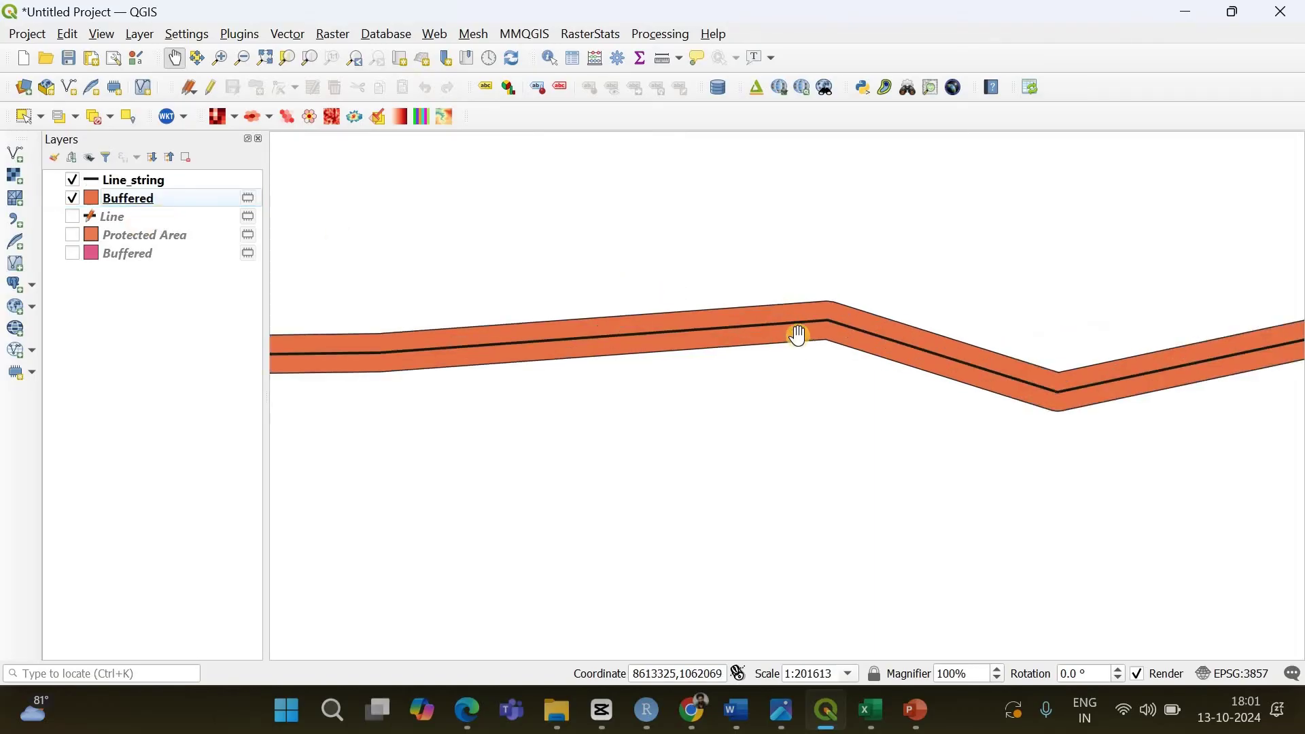
scroll(773, 289, "up", 1)
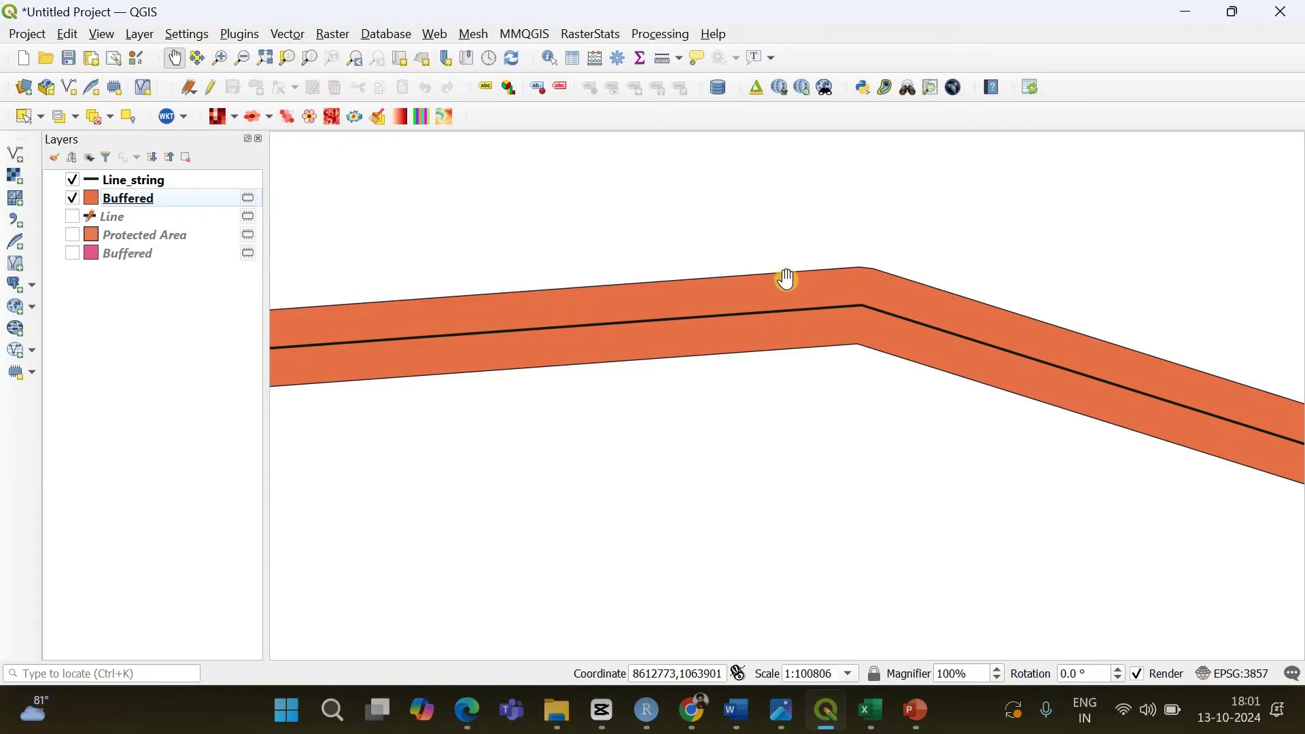
scroll(787, 279, "down", 2)
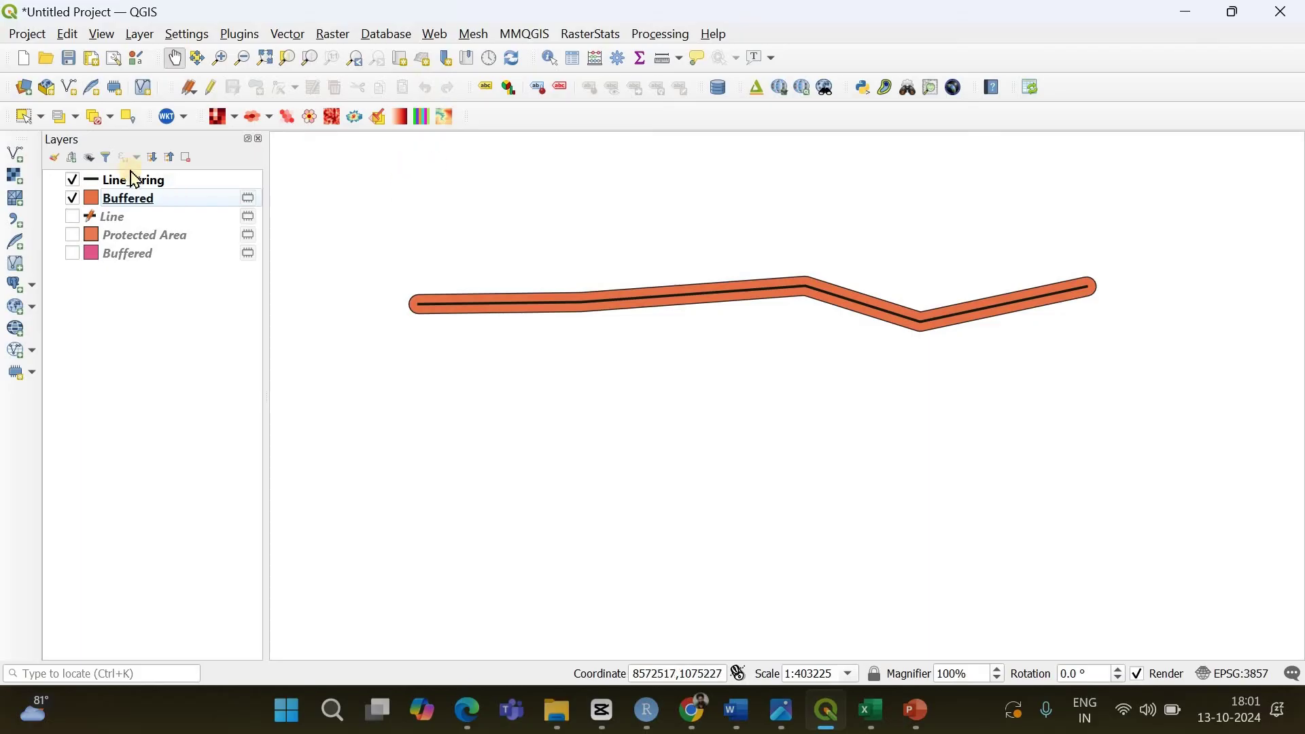
left_click(72, 198)
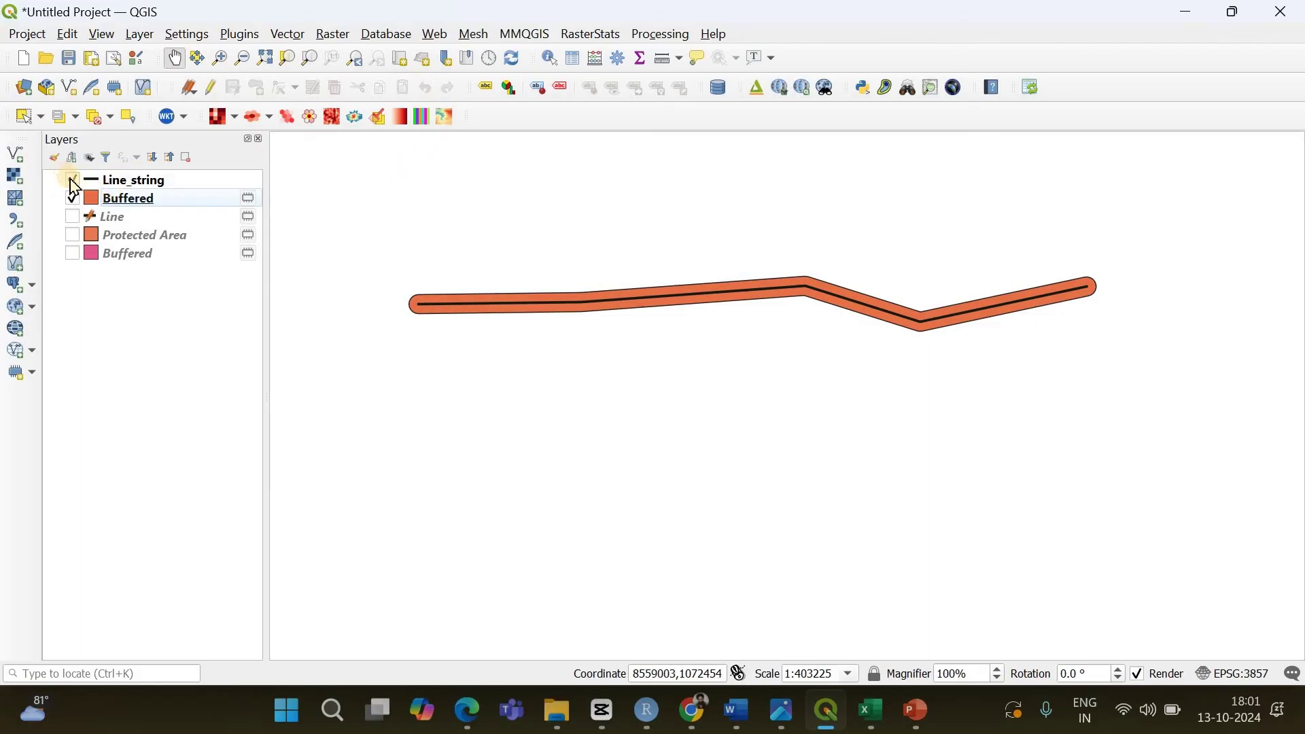
left_click(73, 181)
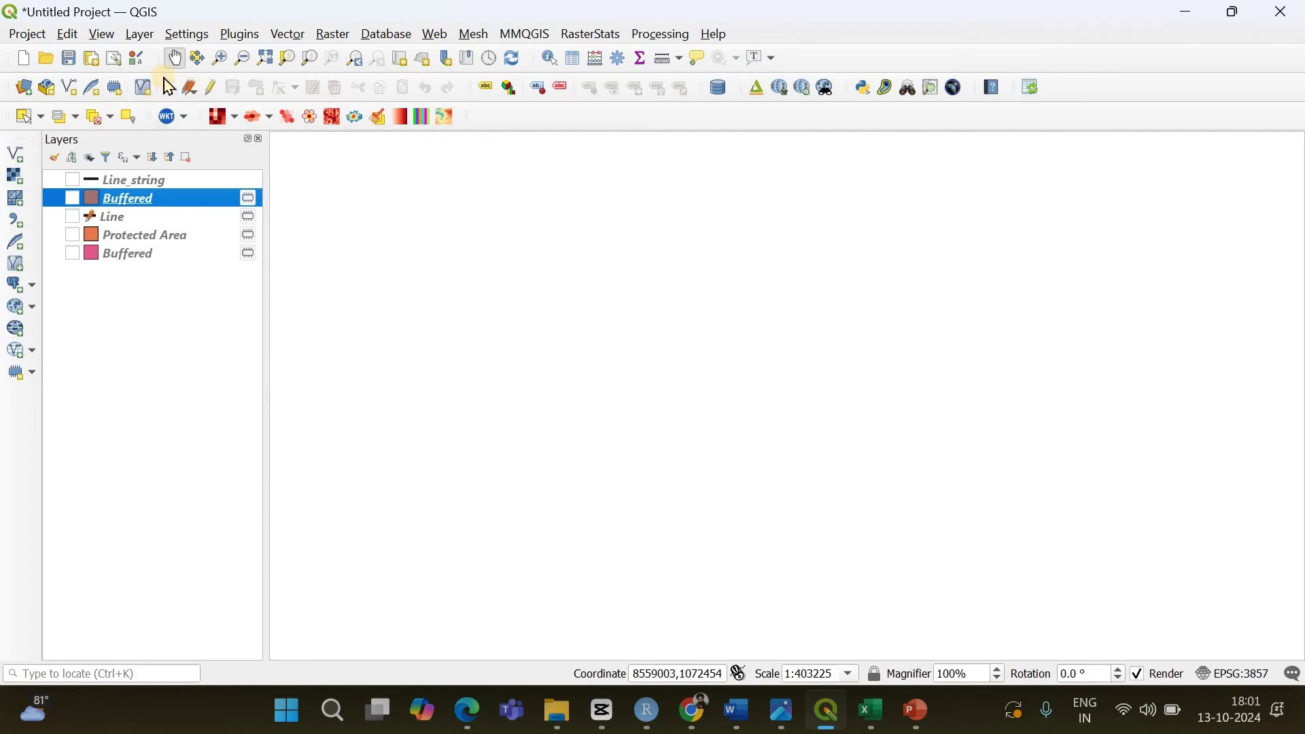
Create a temporary scratch layer named Points with Point geometry in the project CRS EPSG:3857 - WGS 84 / Pseudo-Mercator
left_click(115, 89)
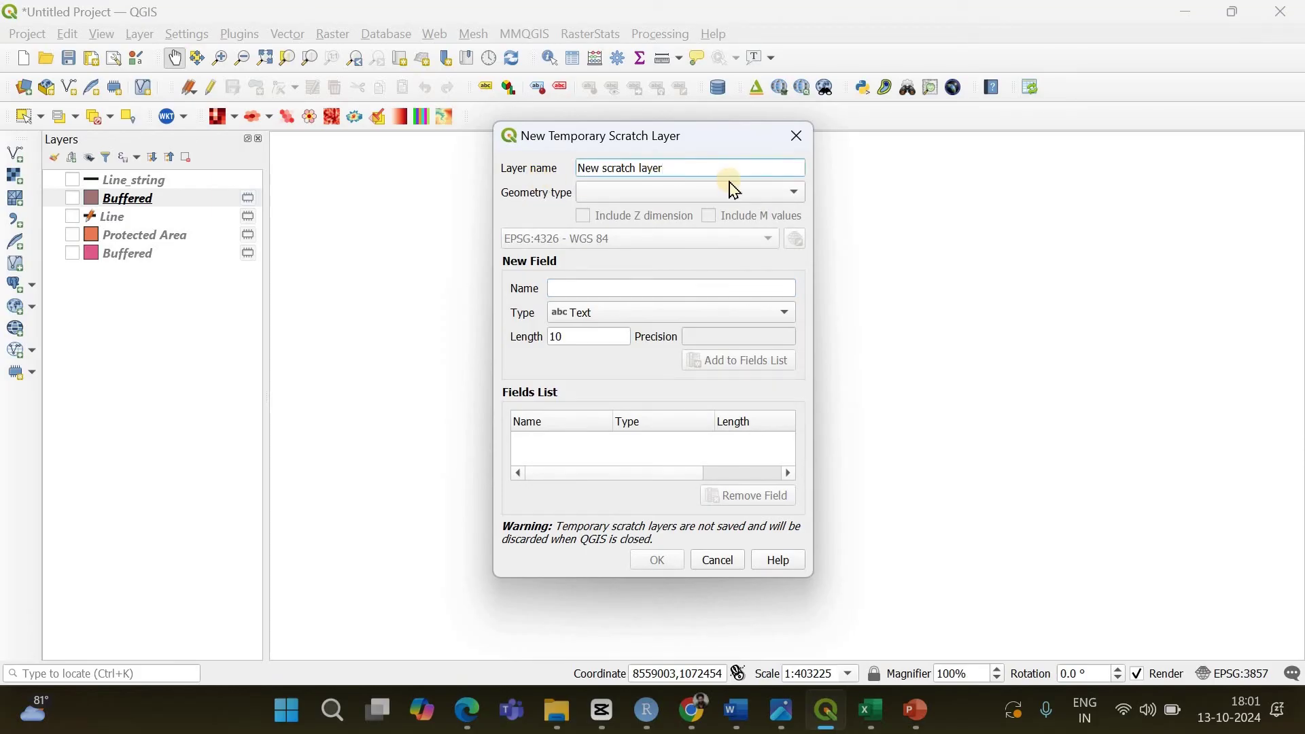
key("ctrl+a")
type("Po")
left_click(675, 195)
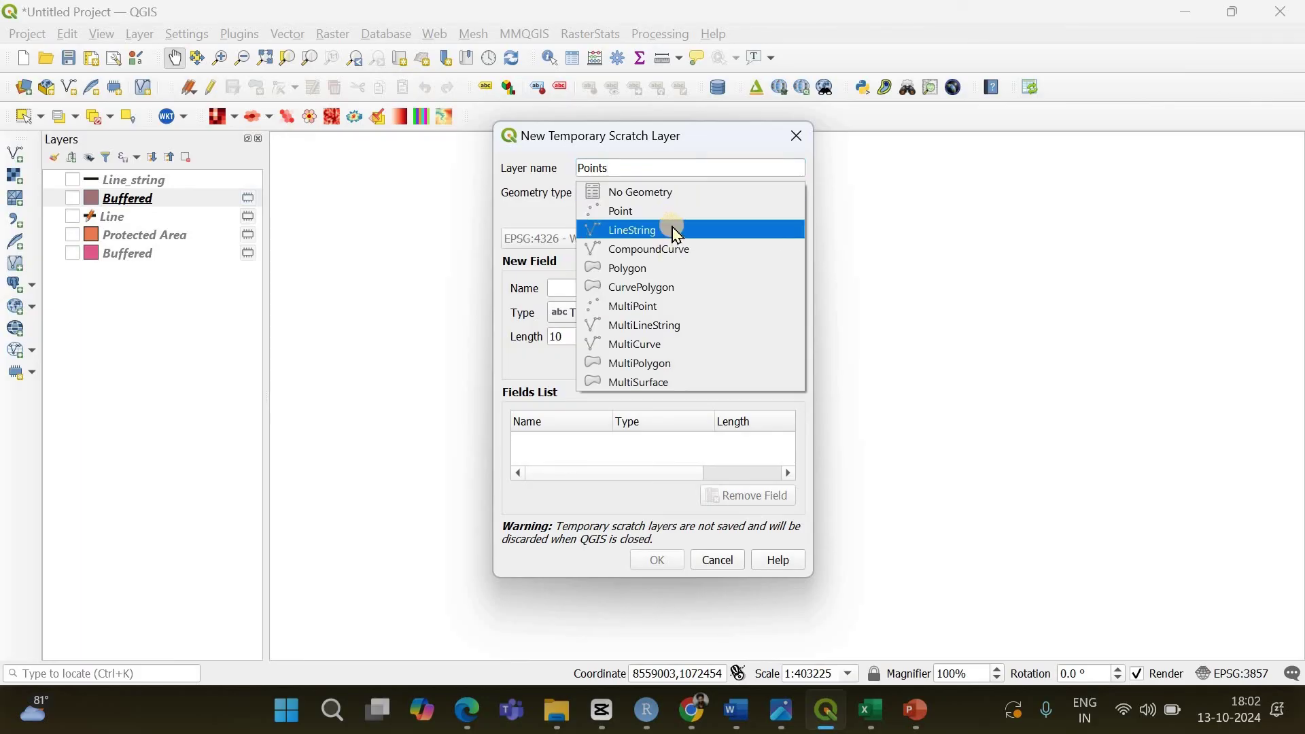
left_click(670, 212)
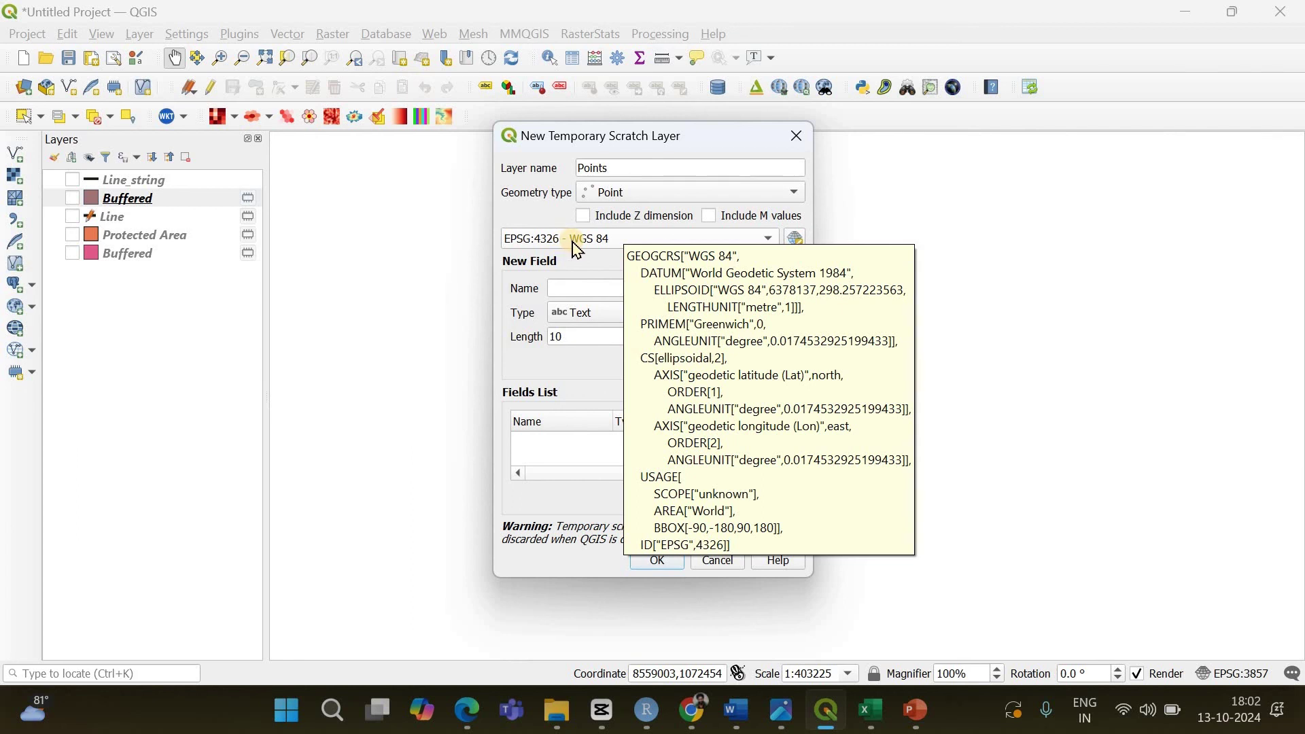
left_click(577, 242)
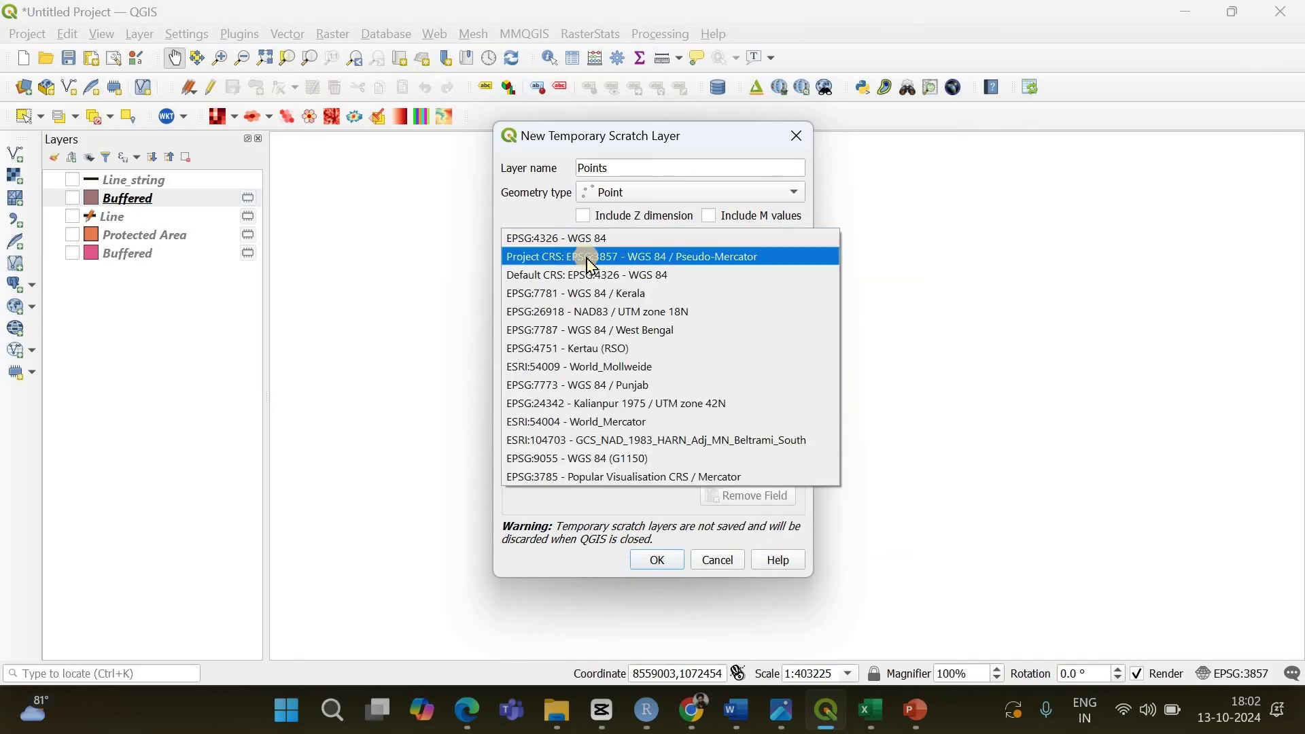
left_click(597, 262)
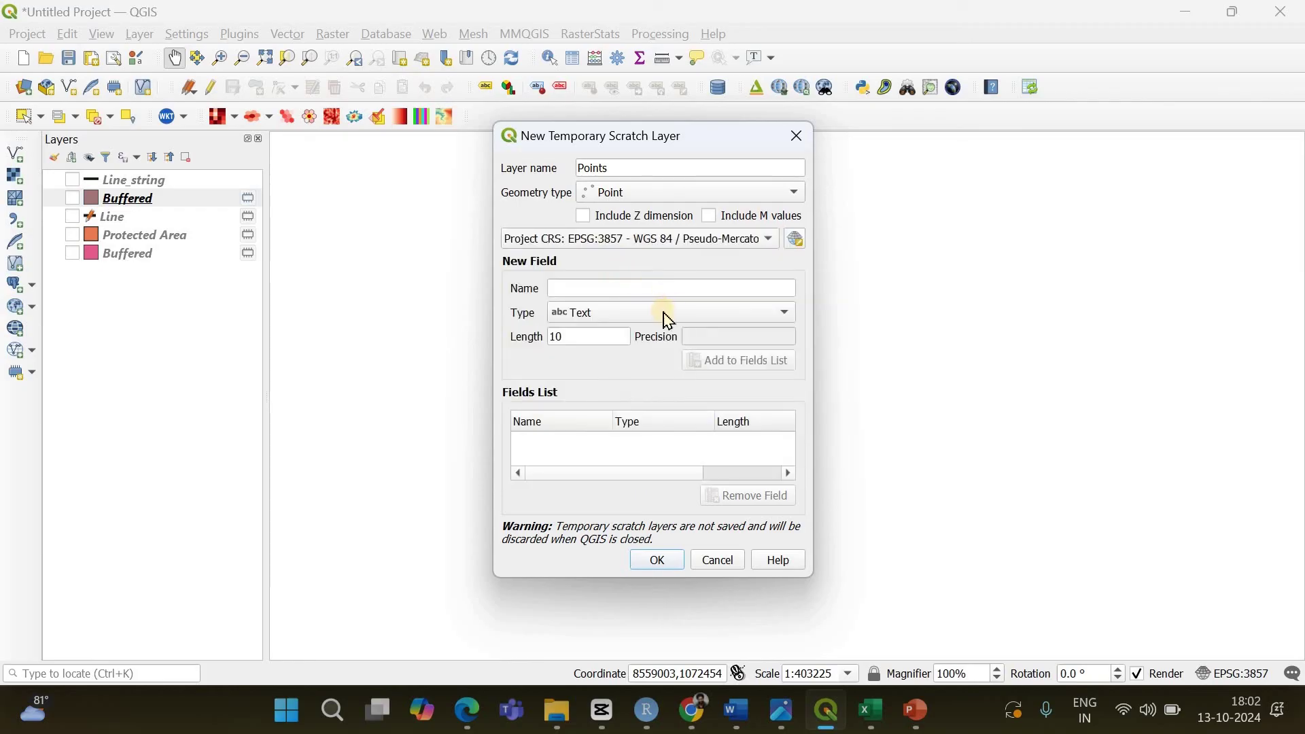
left_click(652, 561)
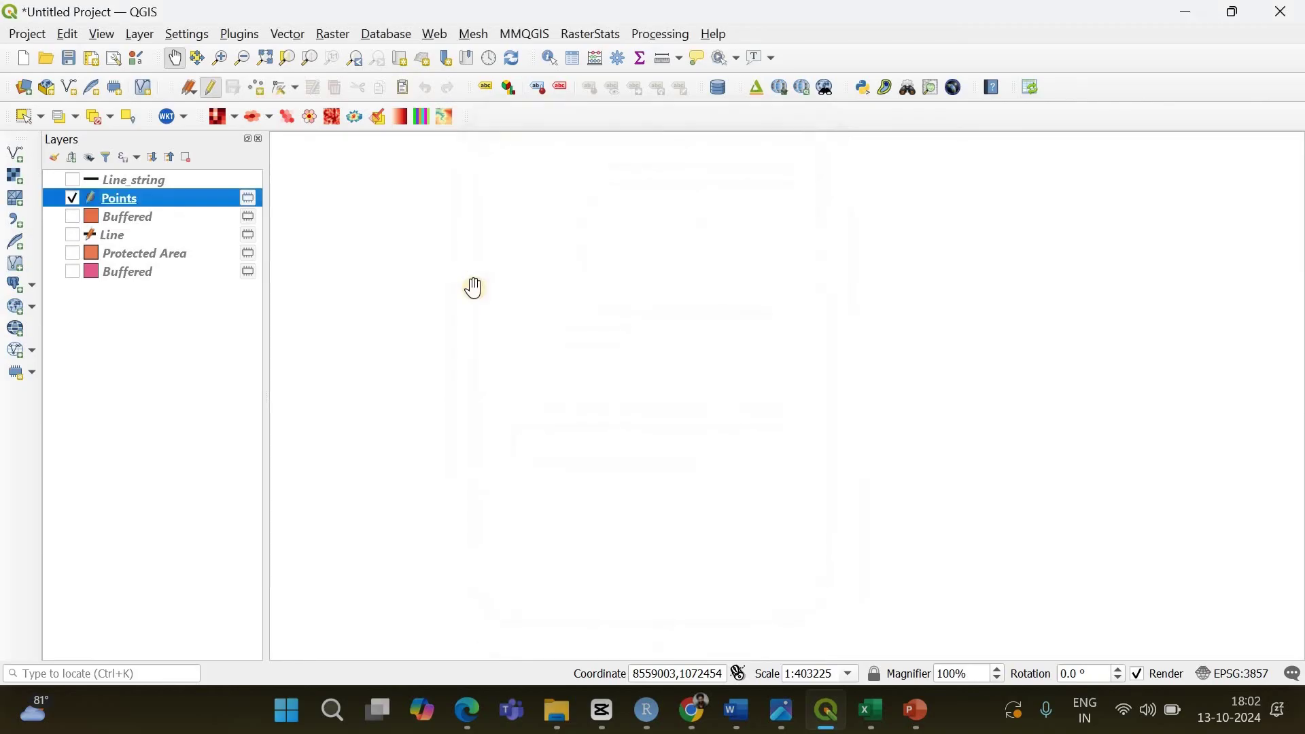
Add seven point features scattered across the map canvas to the Points layer
left_click(257, 88)
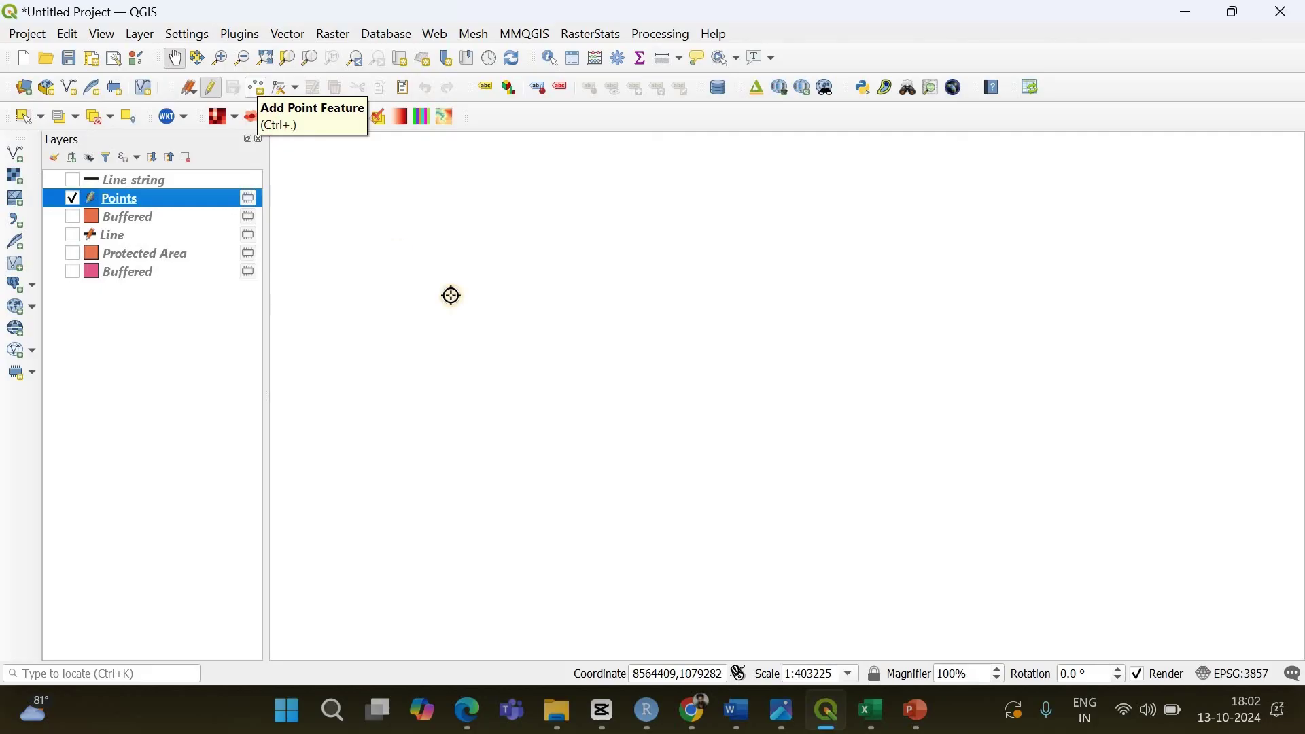
left_click(677, 250)
left_click(1012, 369)
left_click(1083, 240)
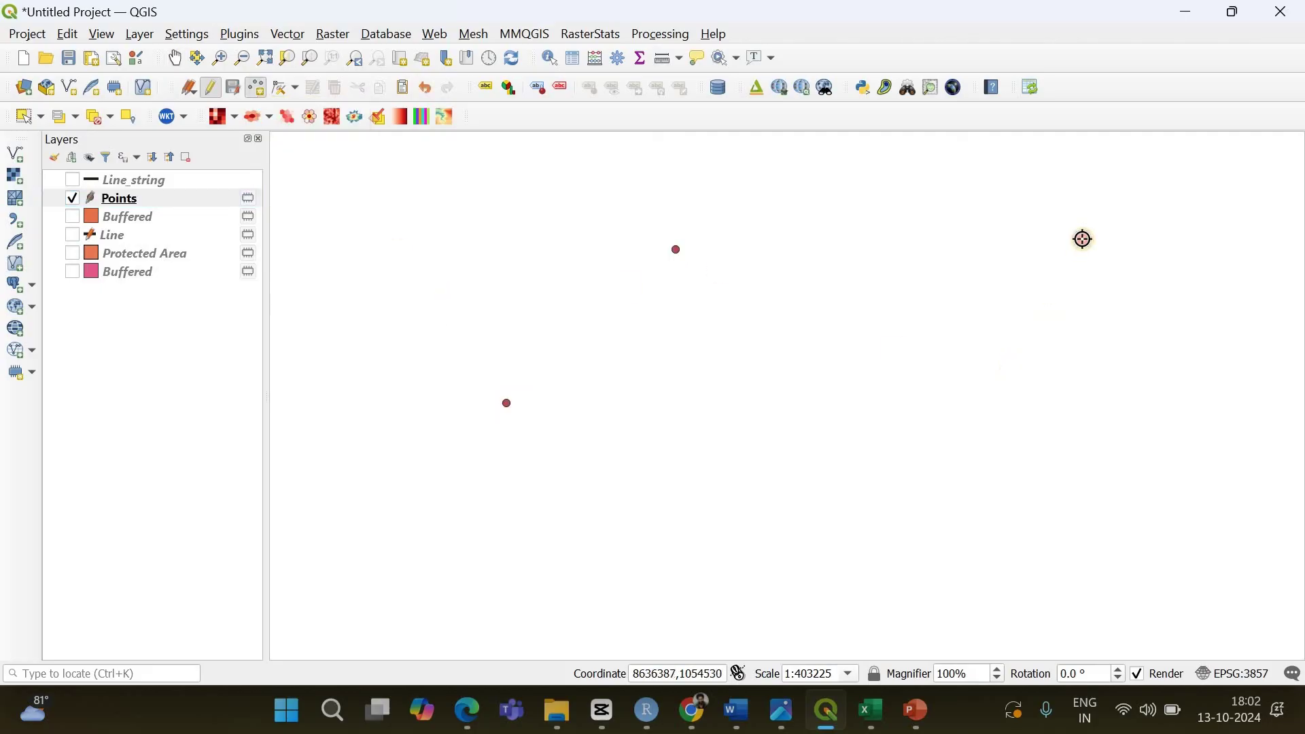
left_click(1068, 568)
left_click(483, 283)
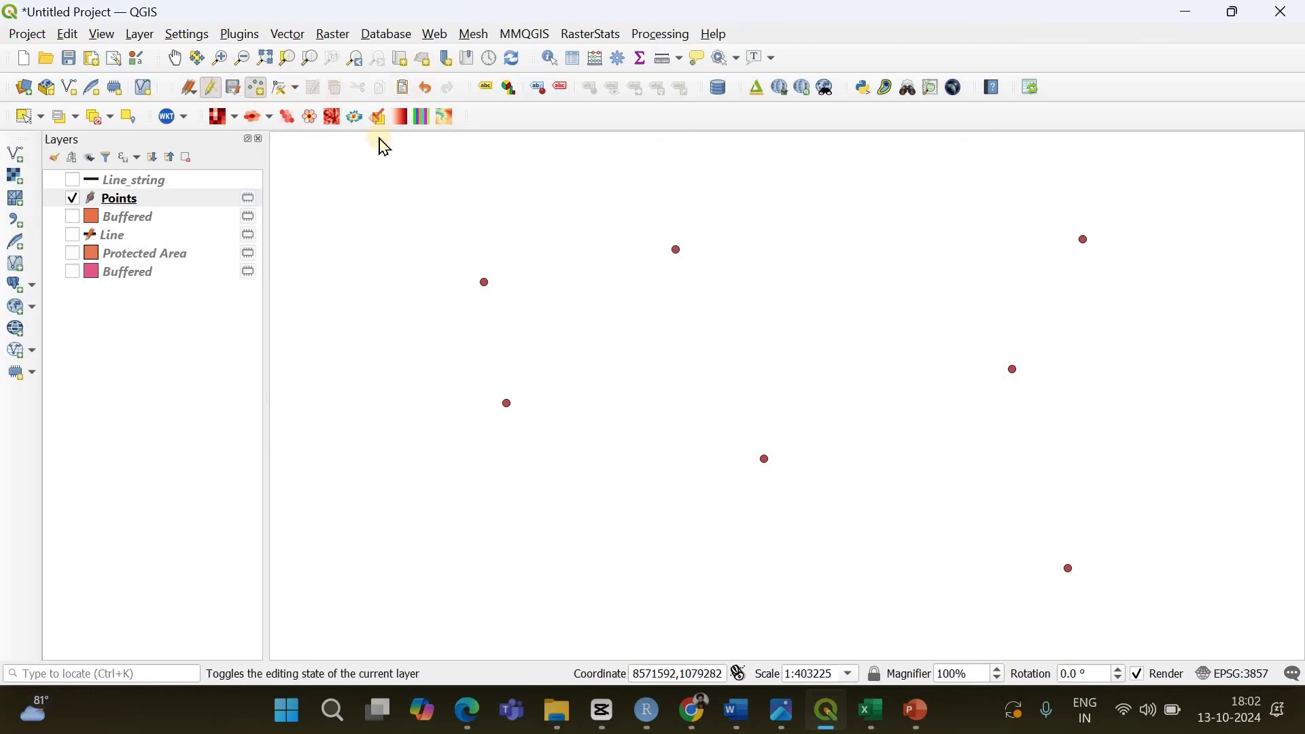
key("Escape")
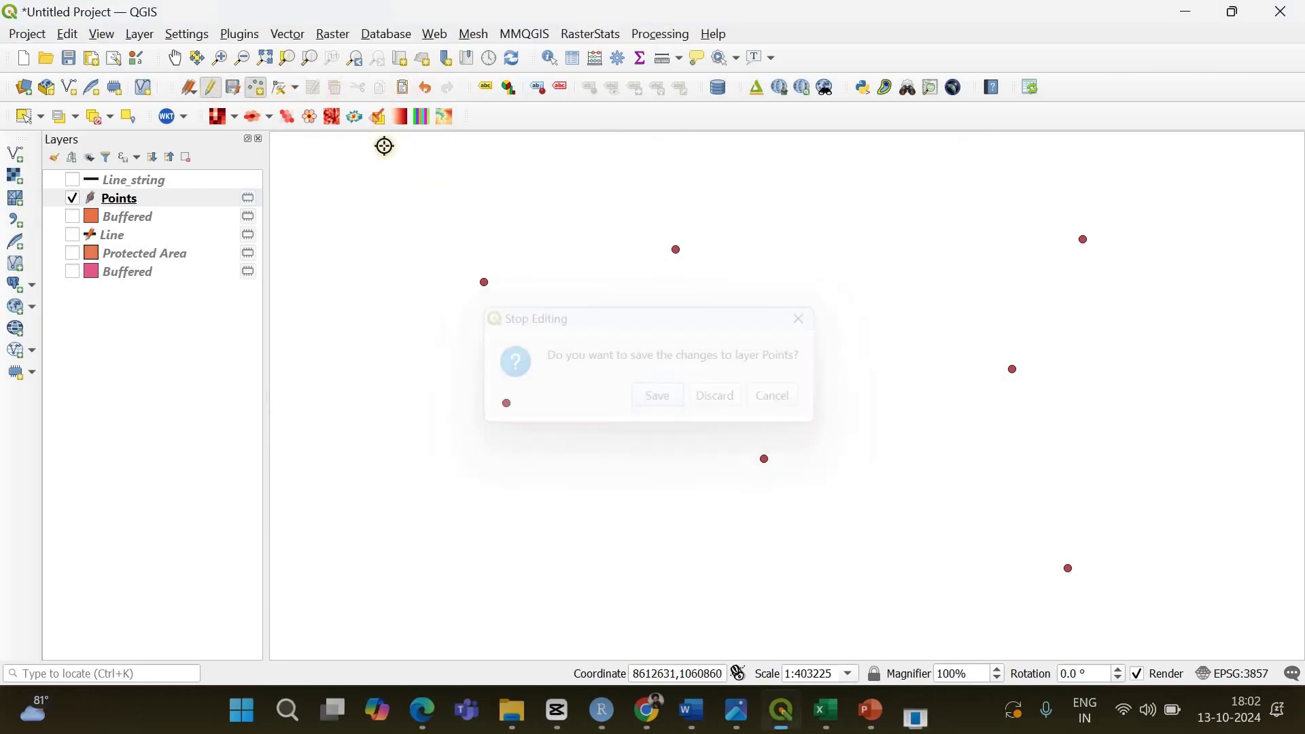
Buffer the Points layer by 1000 meters and close the Buffer tool
left_click(292, 34)
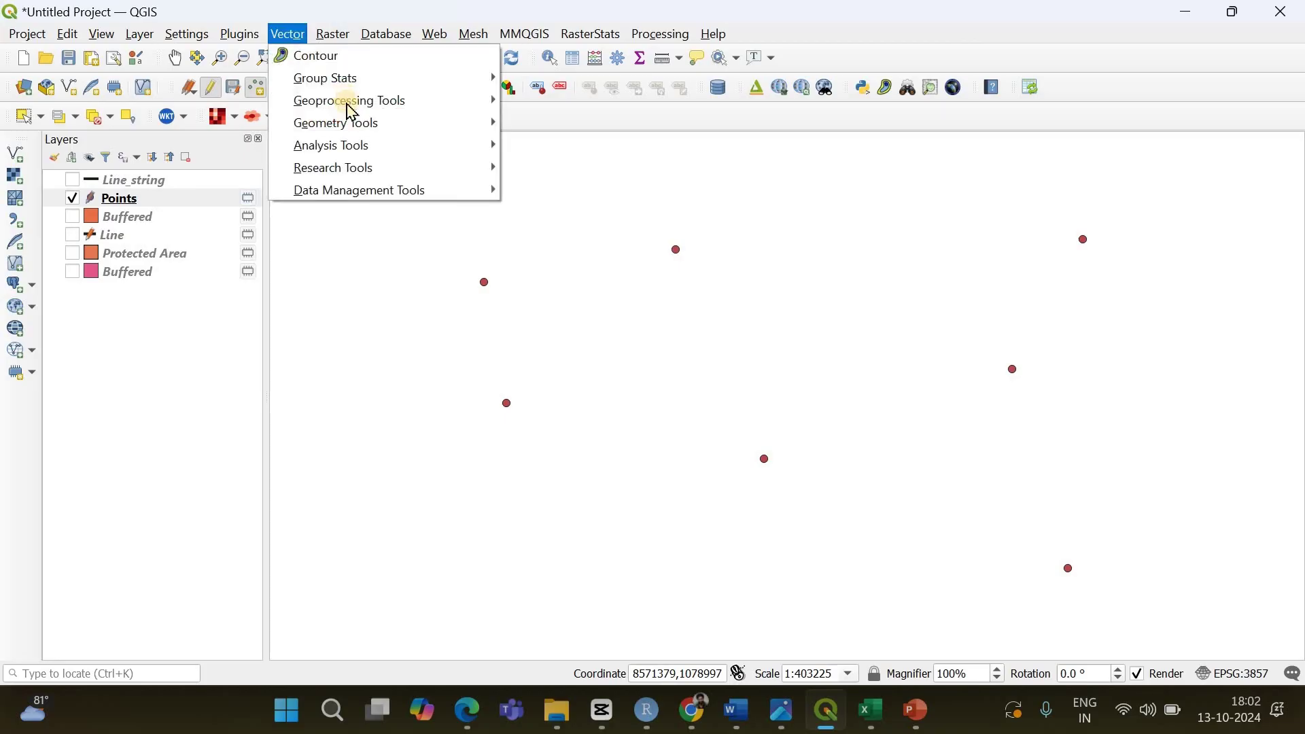
mouse_move(374, 101)
left_click(532, 106)
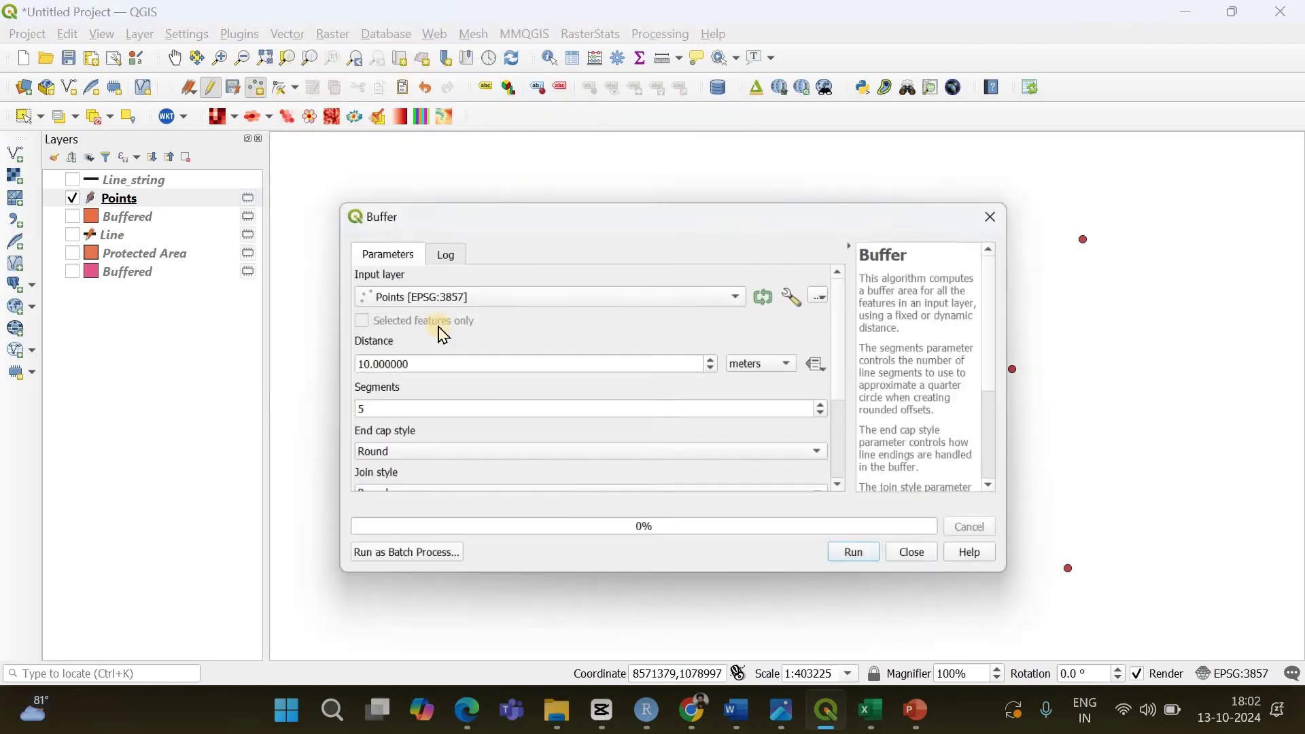
left_click(360, 365)
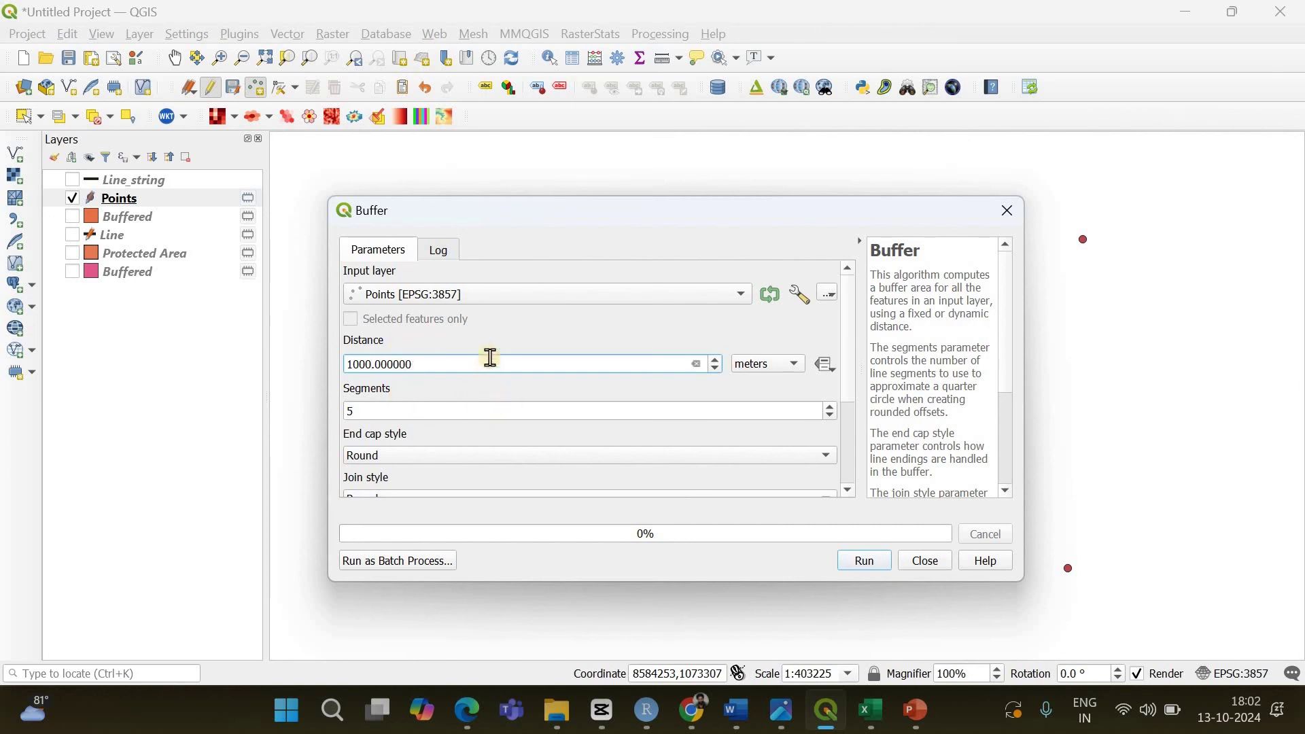
left_click(871, 574)
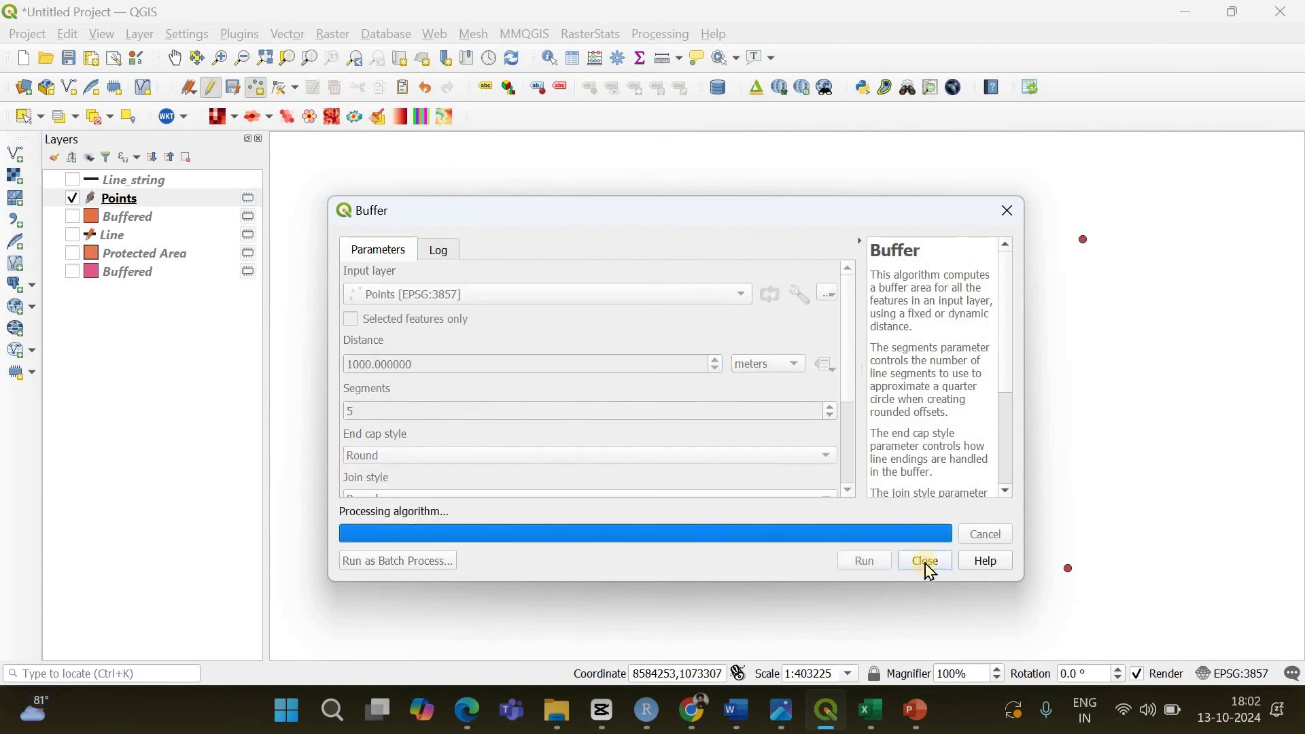
left_click(926, 564)
Move the new point buffer layer below the Points layer and inspect the buffers around the points
left_click_drag(127, 199, 133, 220)
scroll(678, 245, "up", 2)
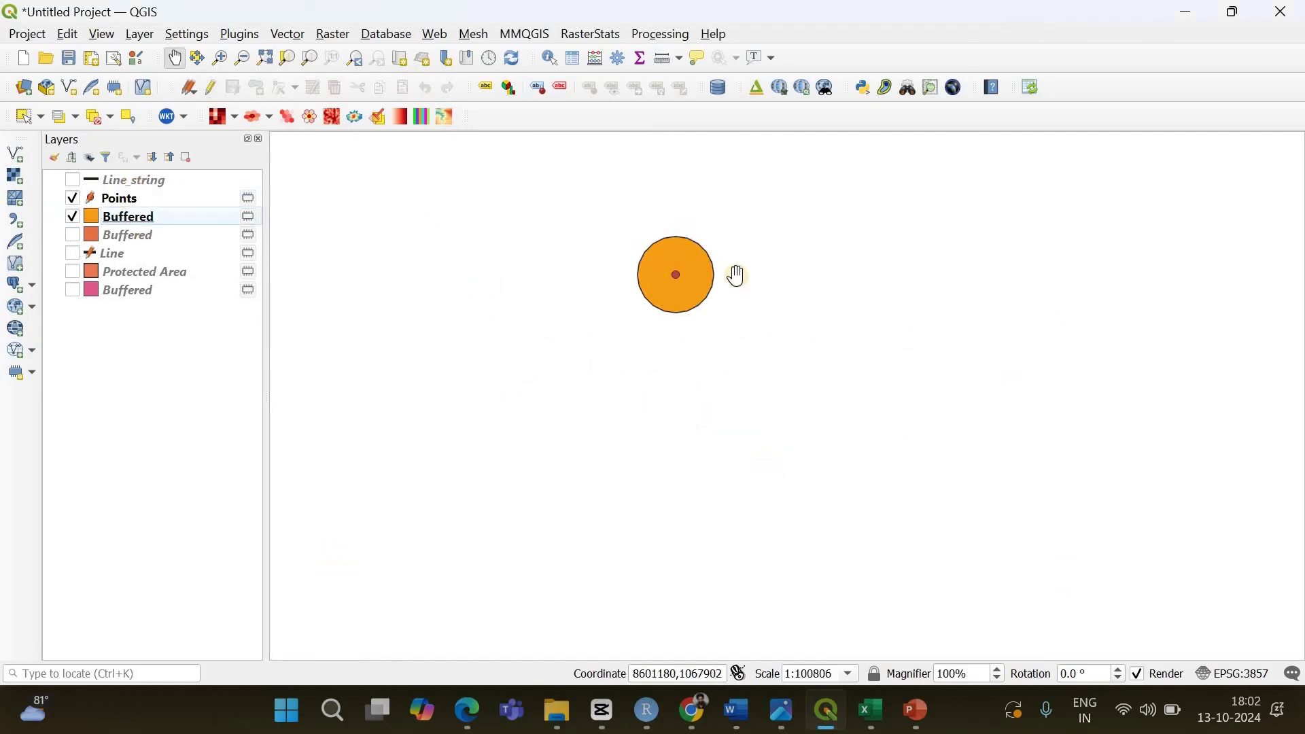
scroll(653, 270, "down", 2)
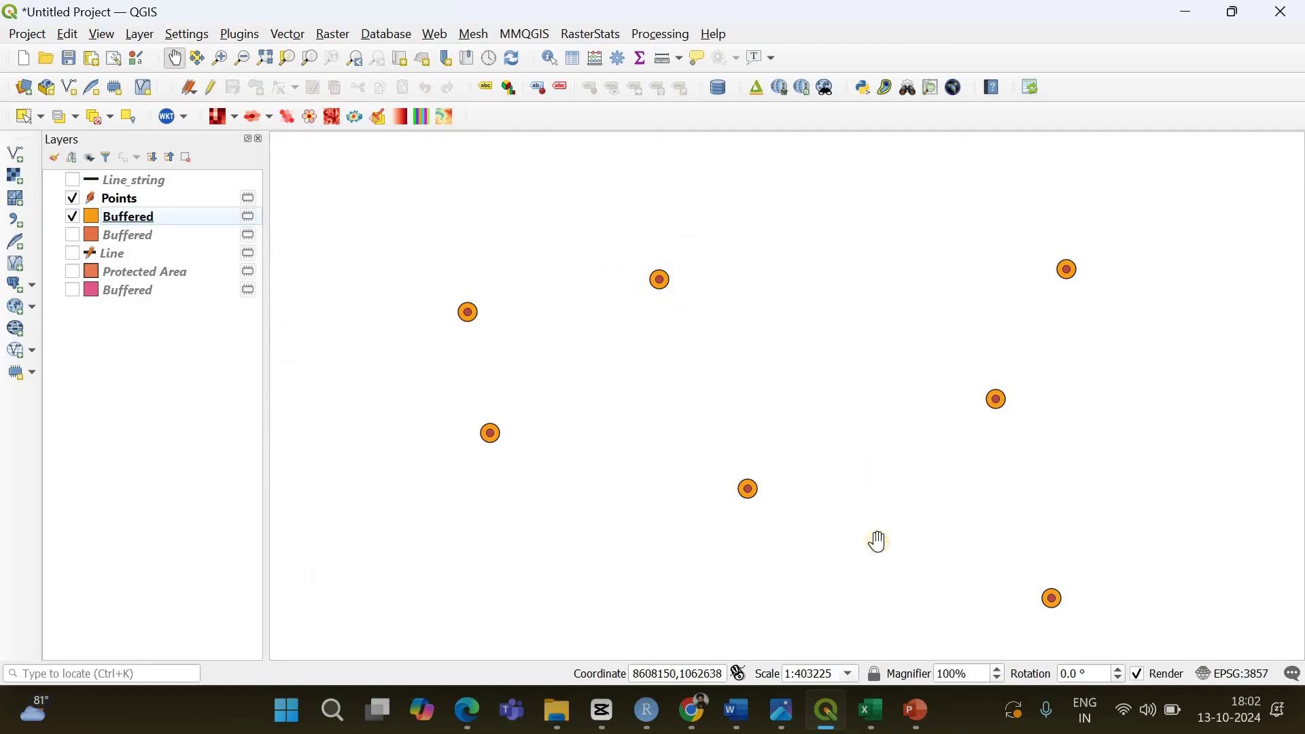